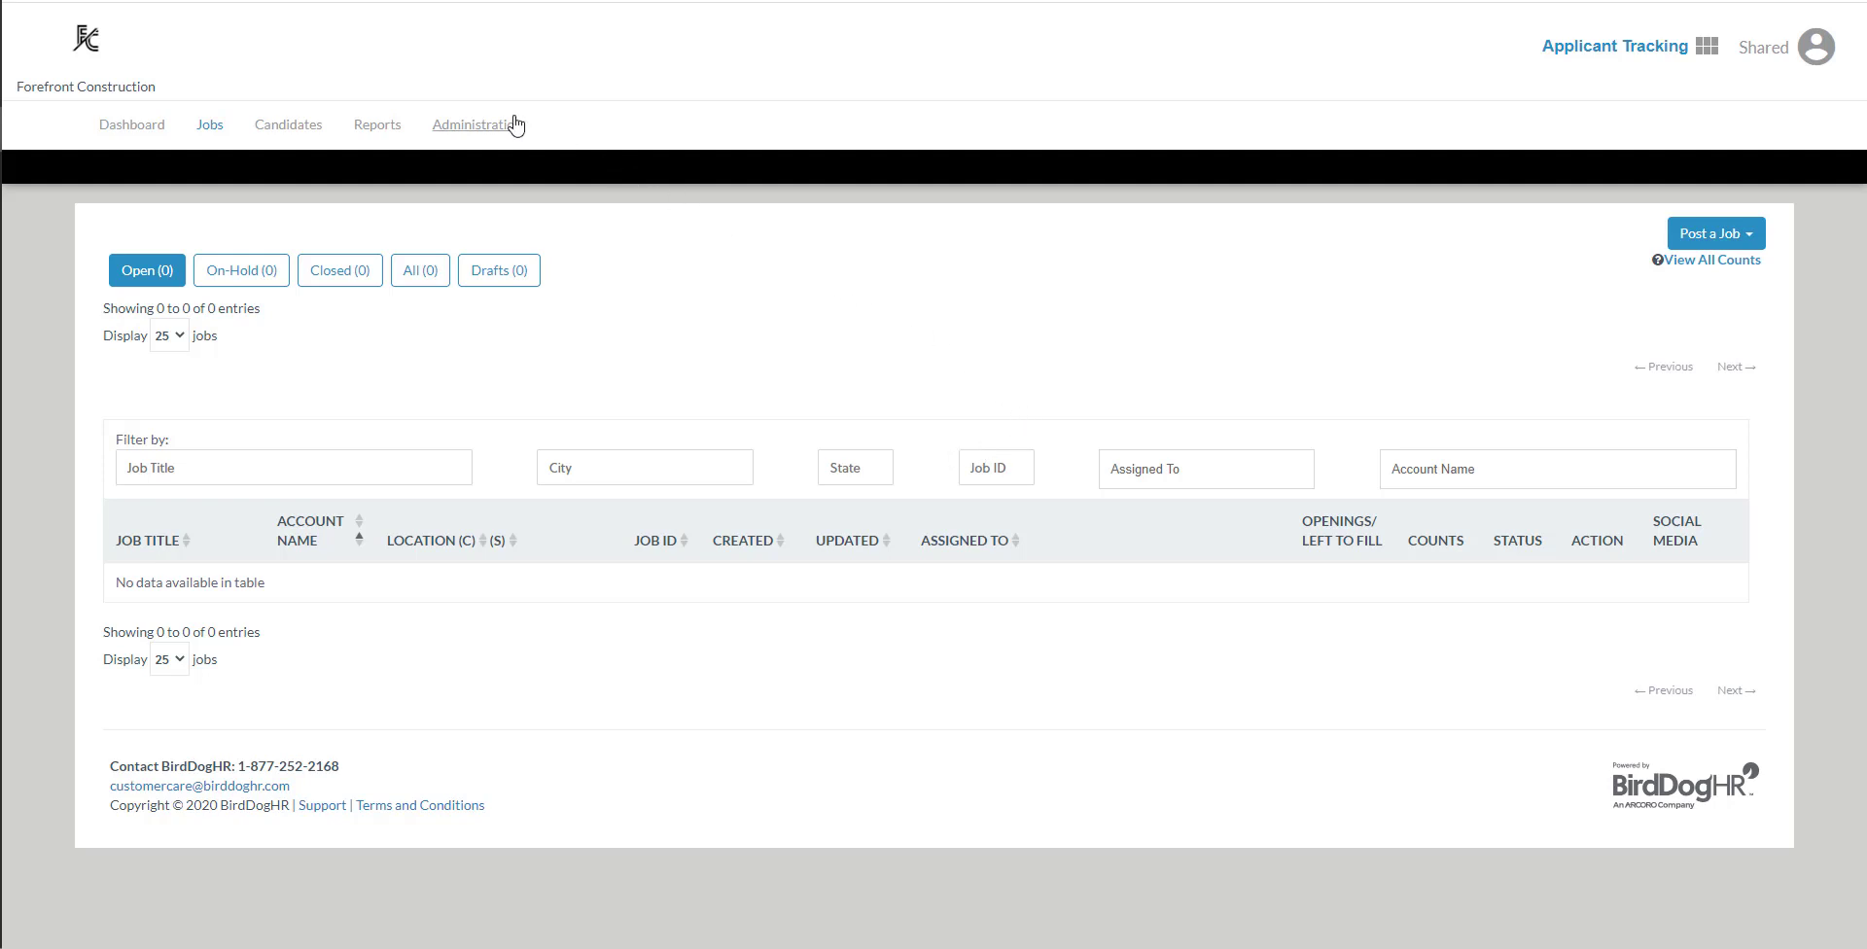
- Start a new user role in the account's administration area and name it "Hiring Manager"
left_click(488, 129)
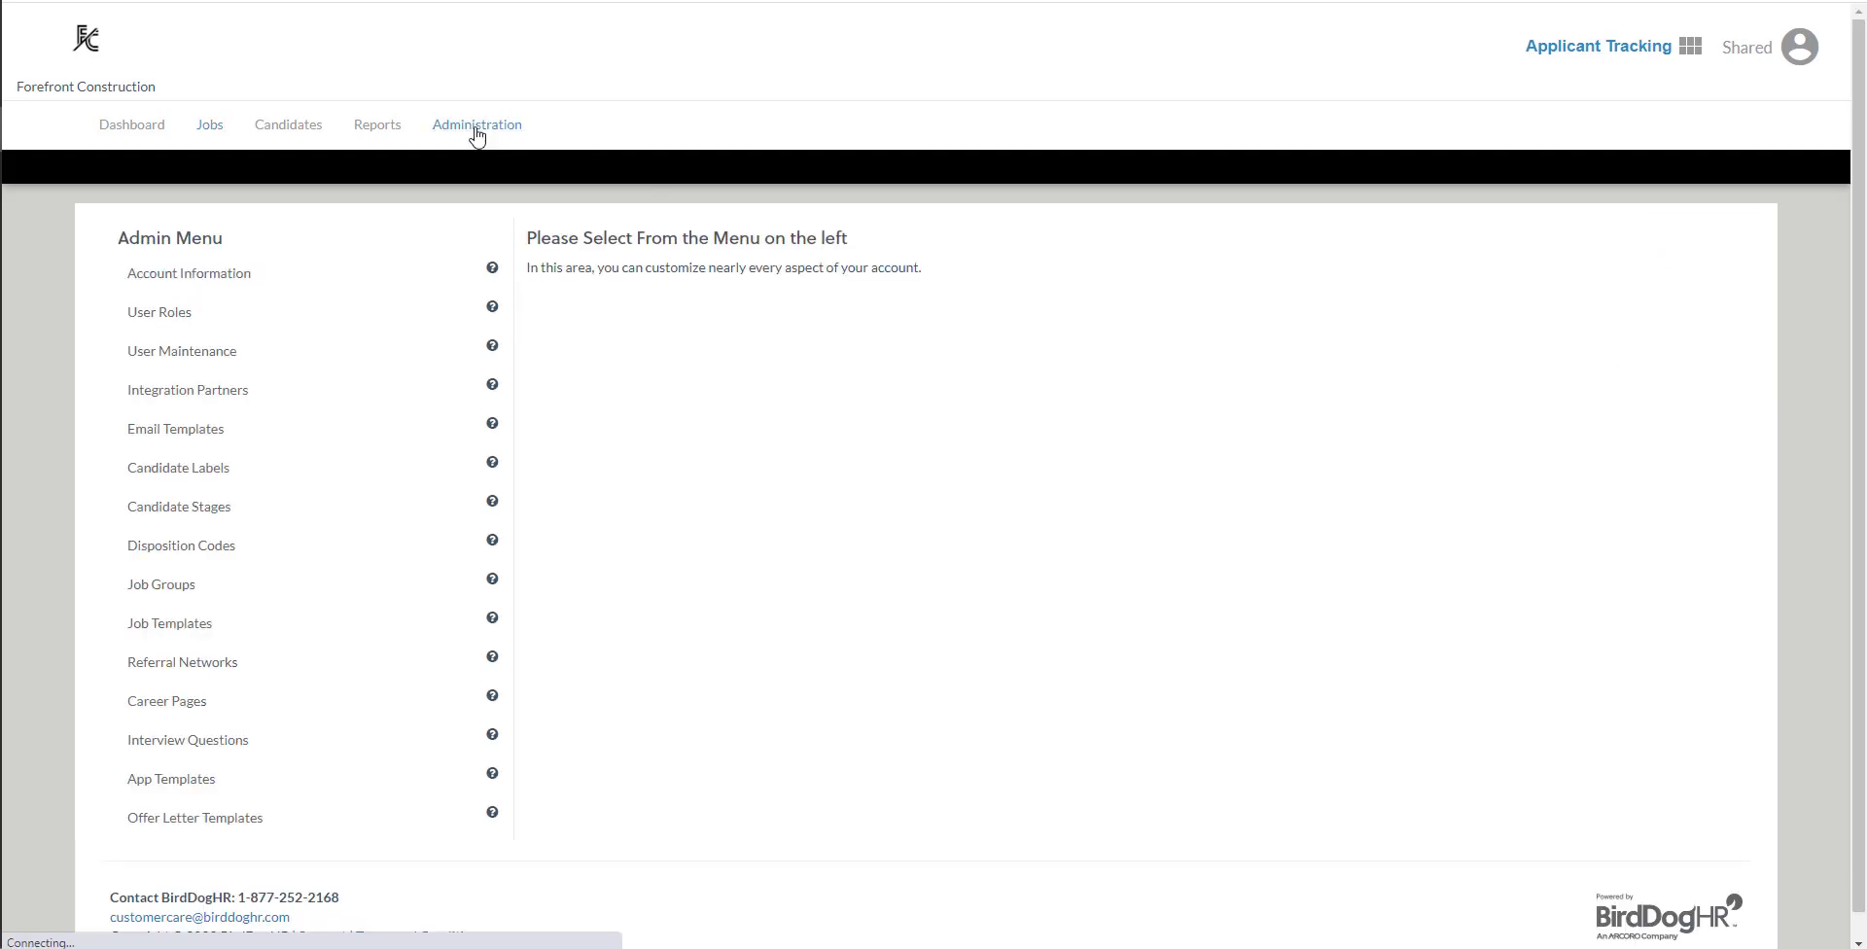
left_click(169, 317)
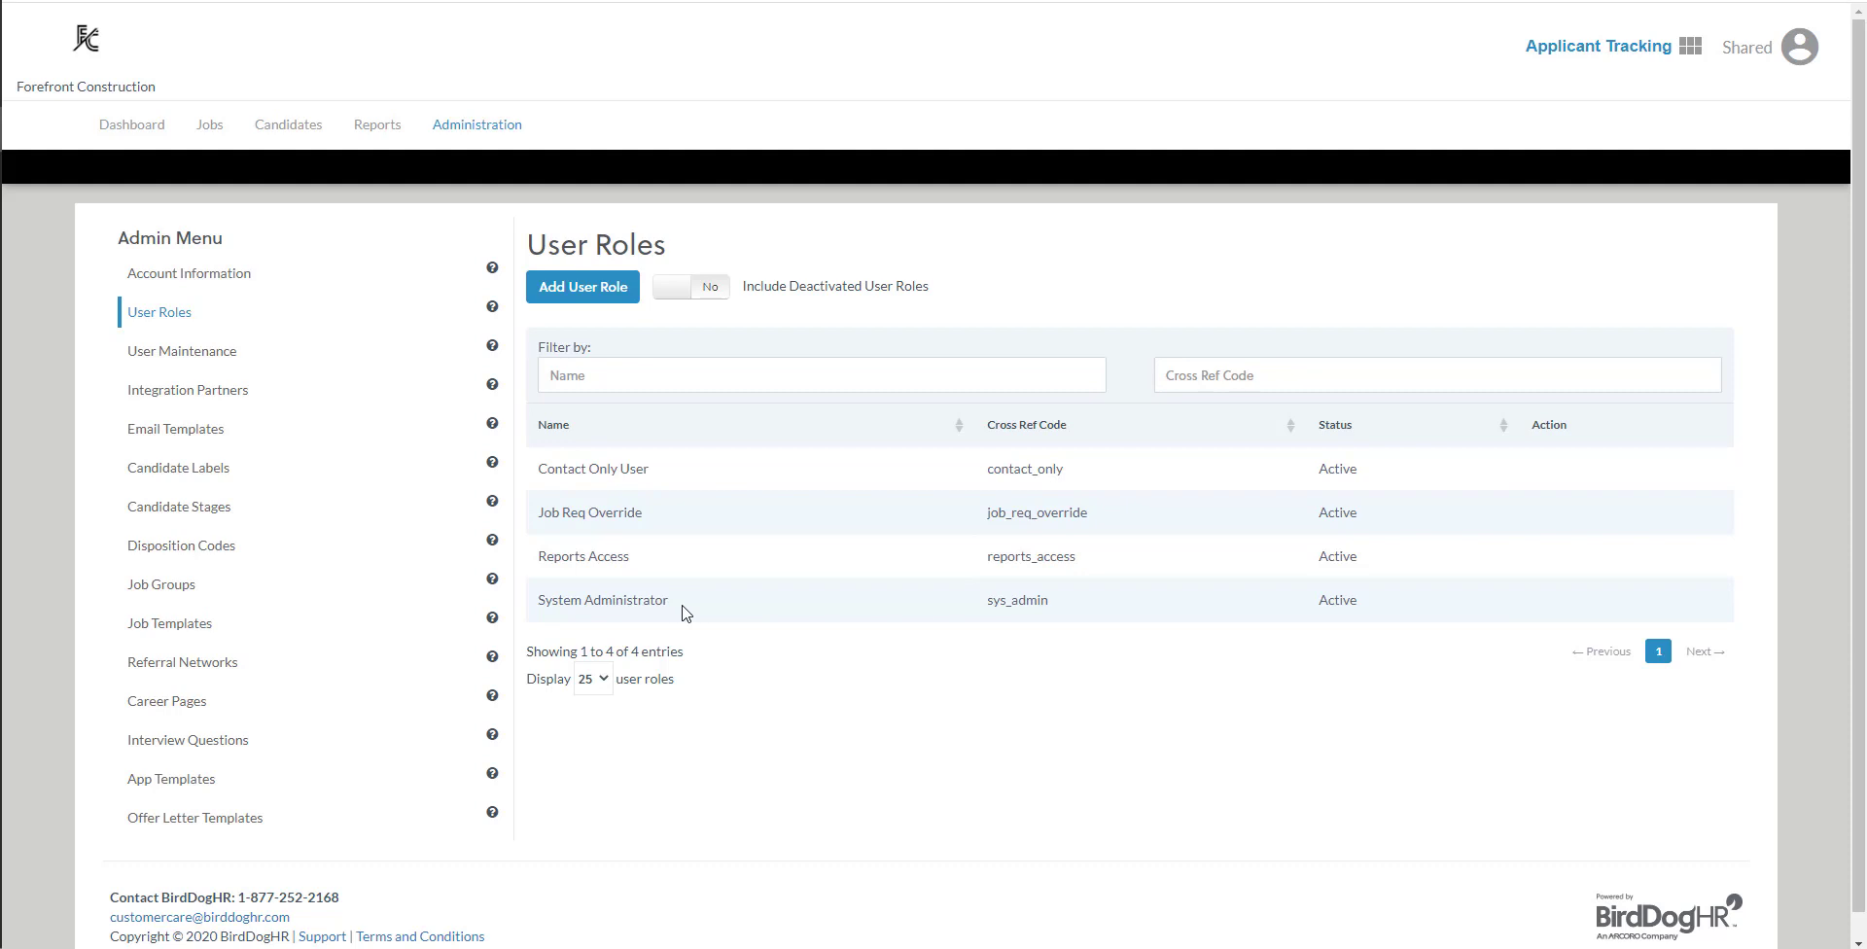
left_click(590, 295)
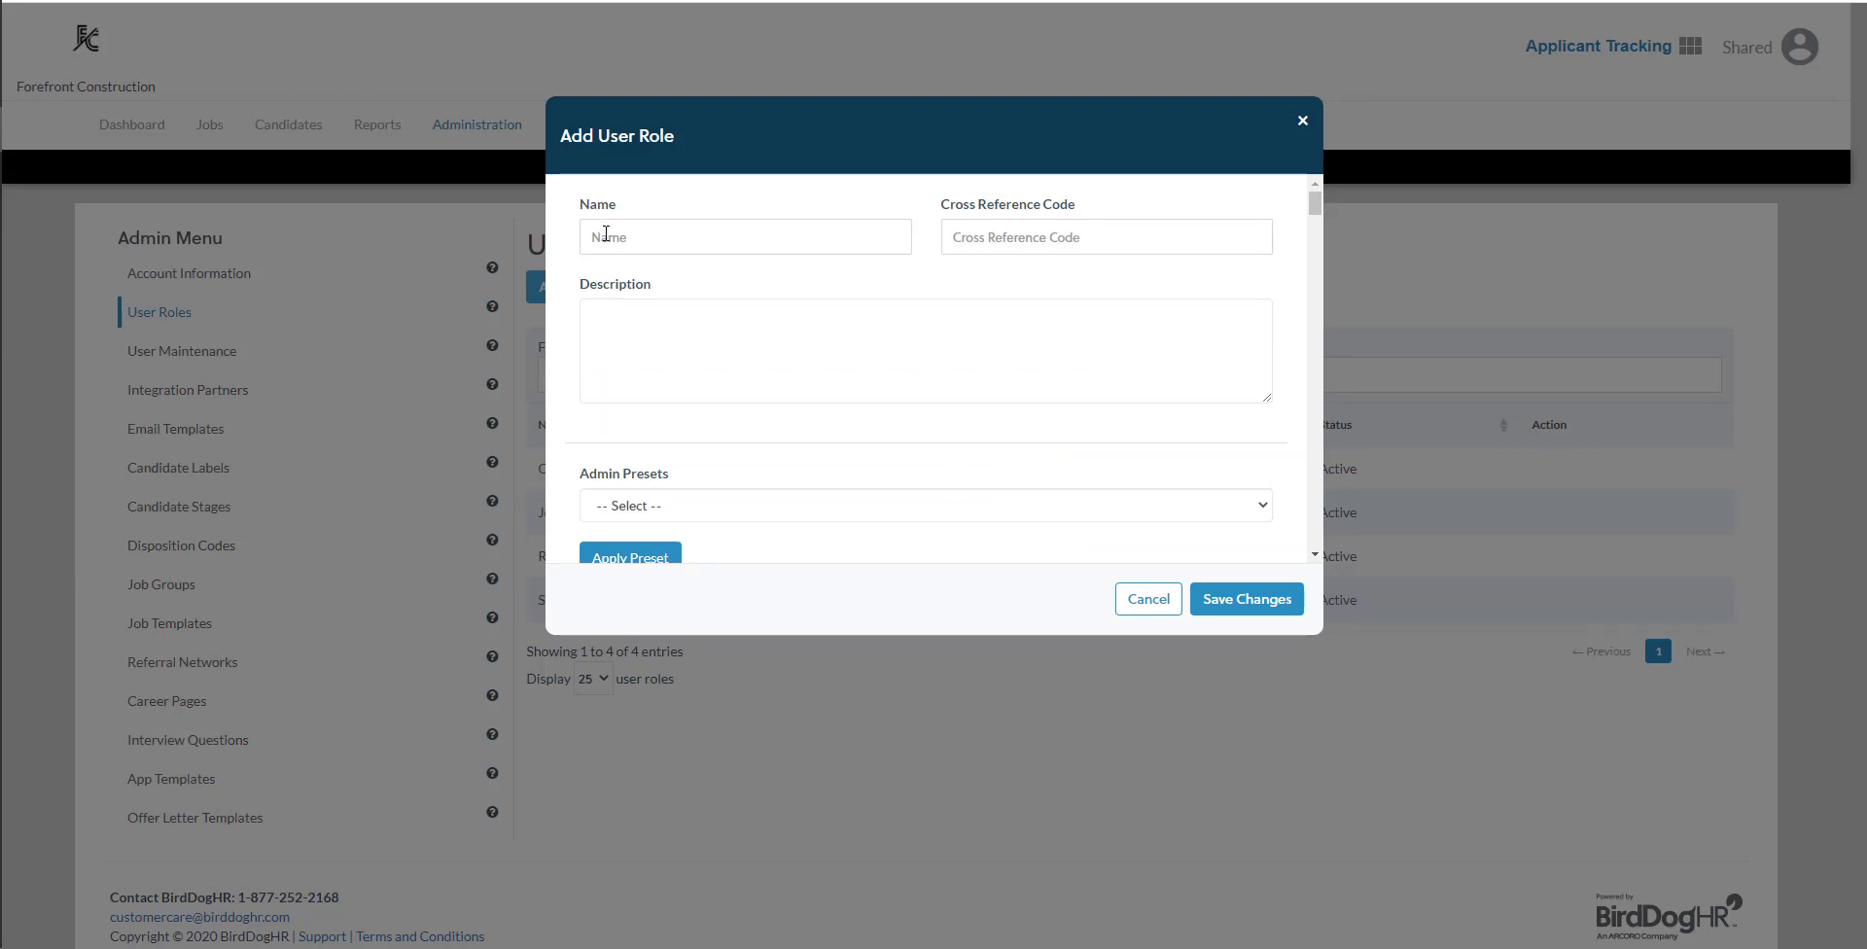
left_click(605, 234)
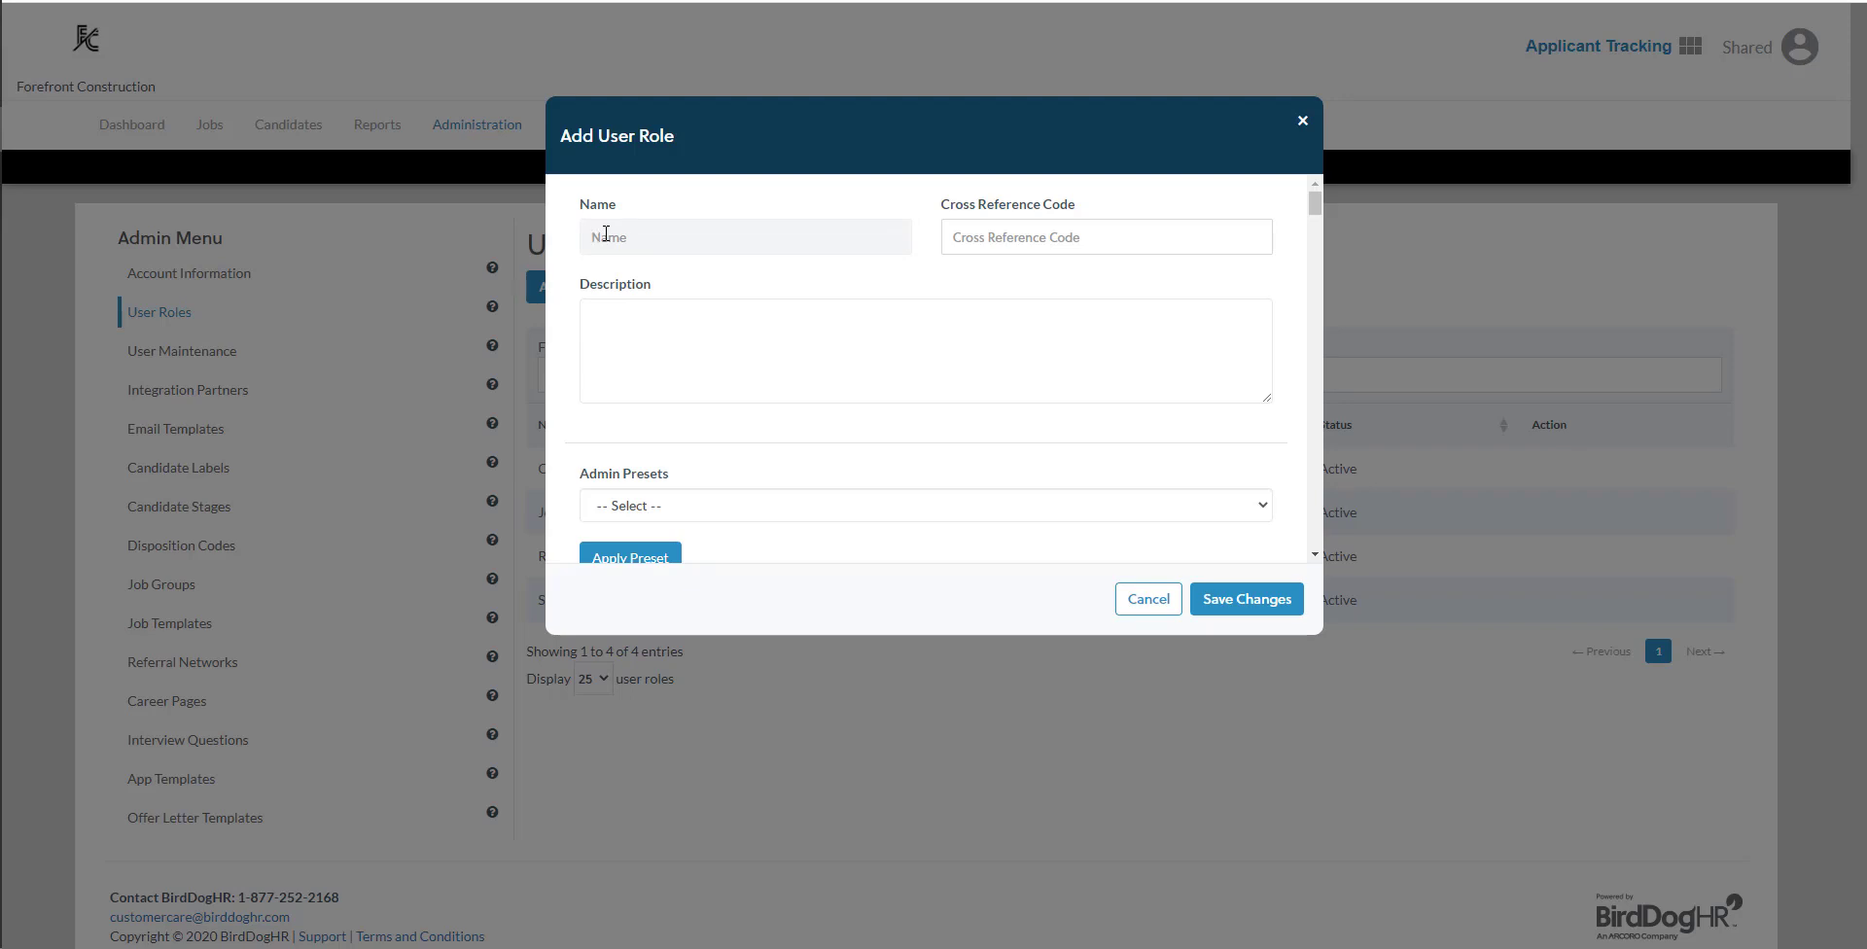
type("Hiring Manager")
left_click(992, 238)
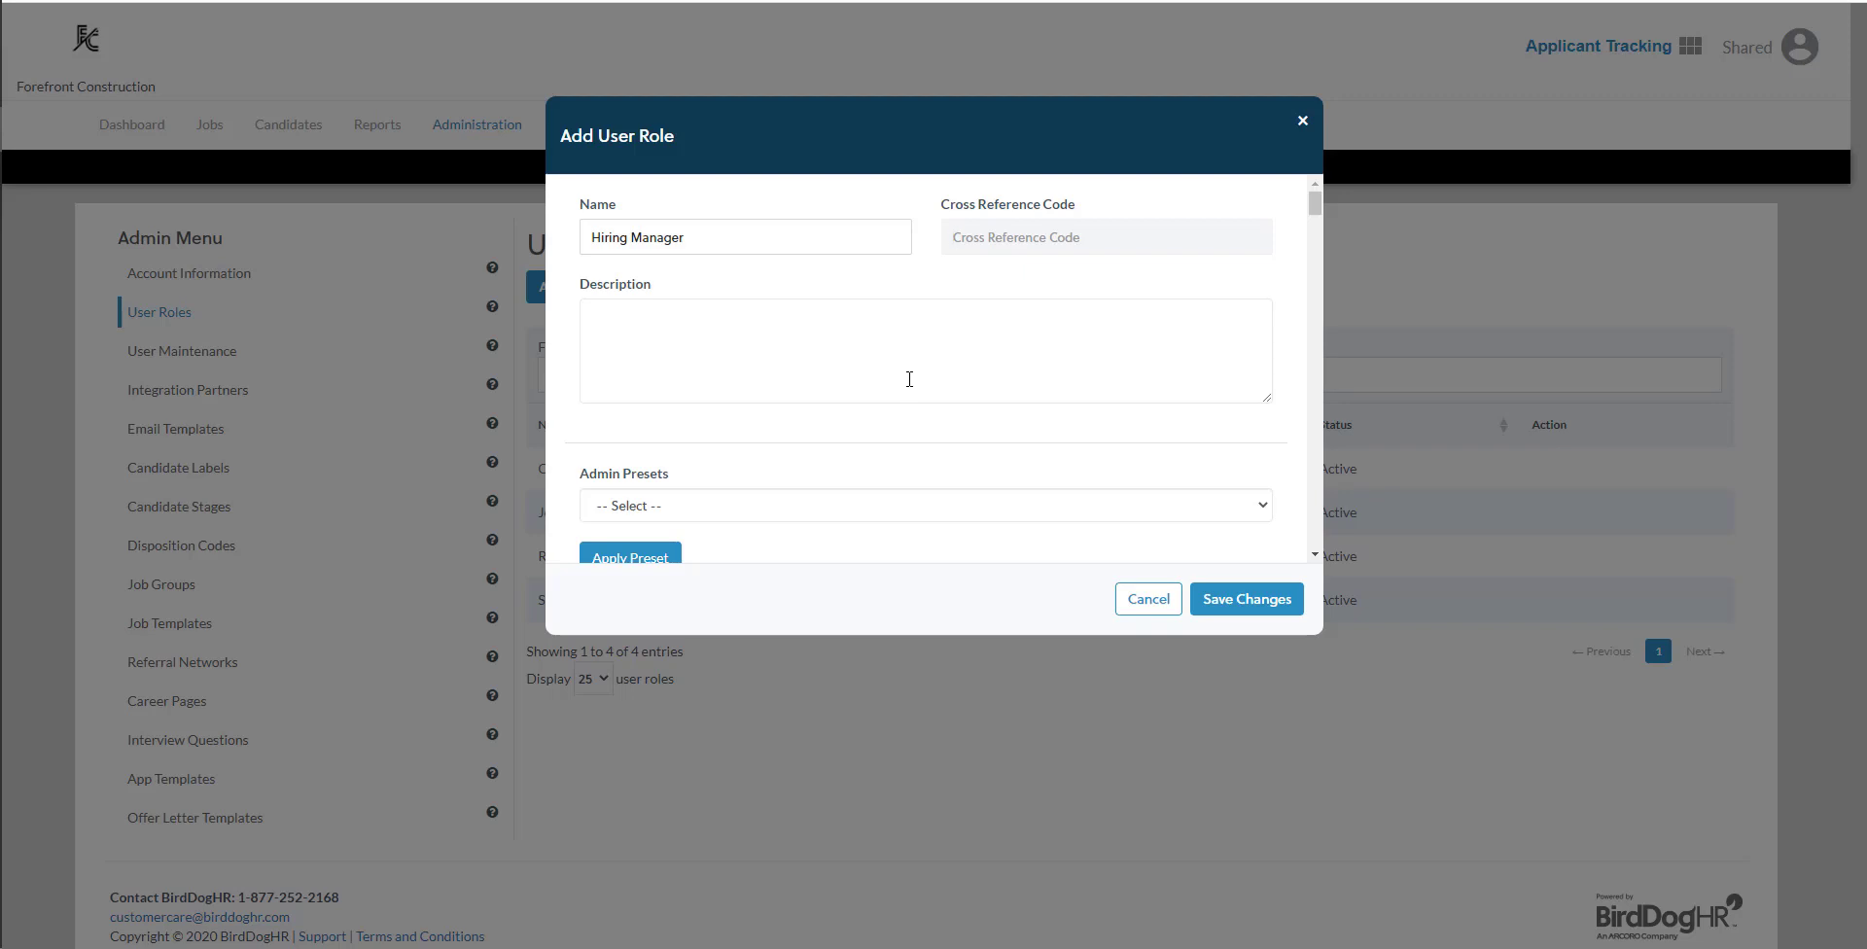
- Enter the role description "This is for our department managers who help process applicants only for their jobs."
scroll(909, 379, "down", 1)
left_click(666, 227)
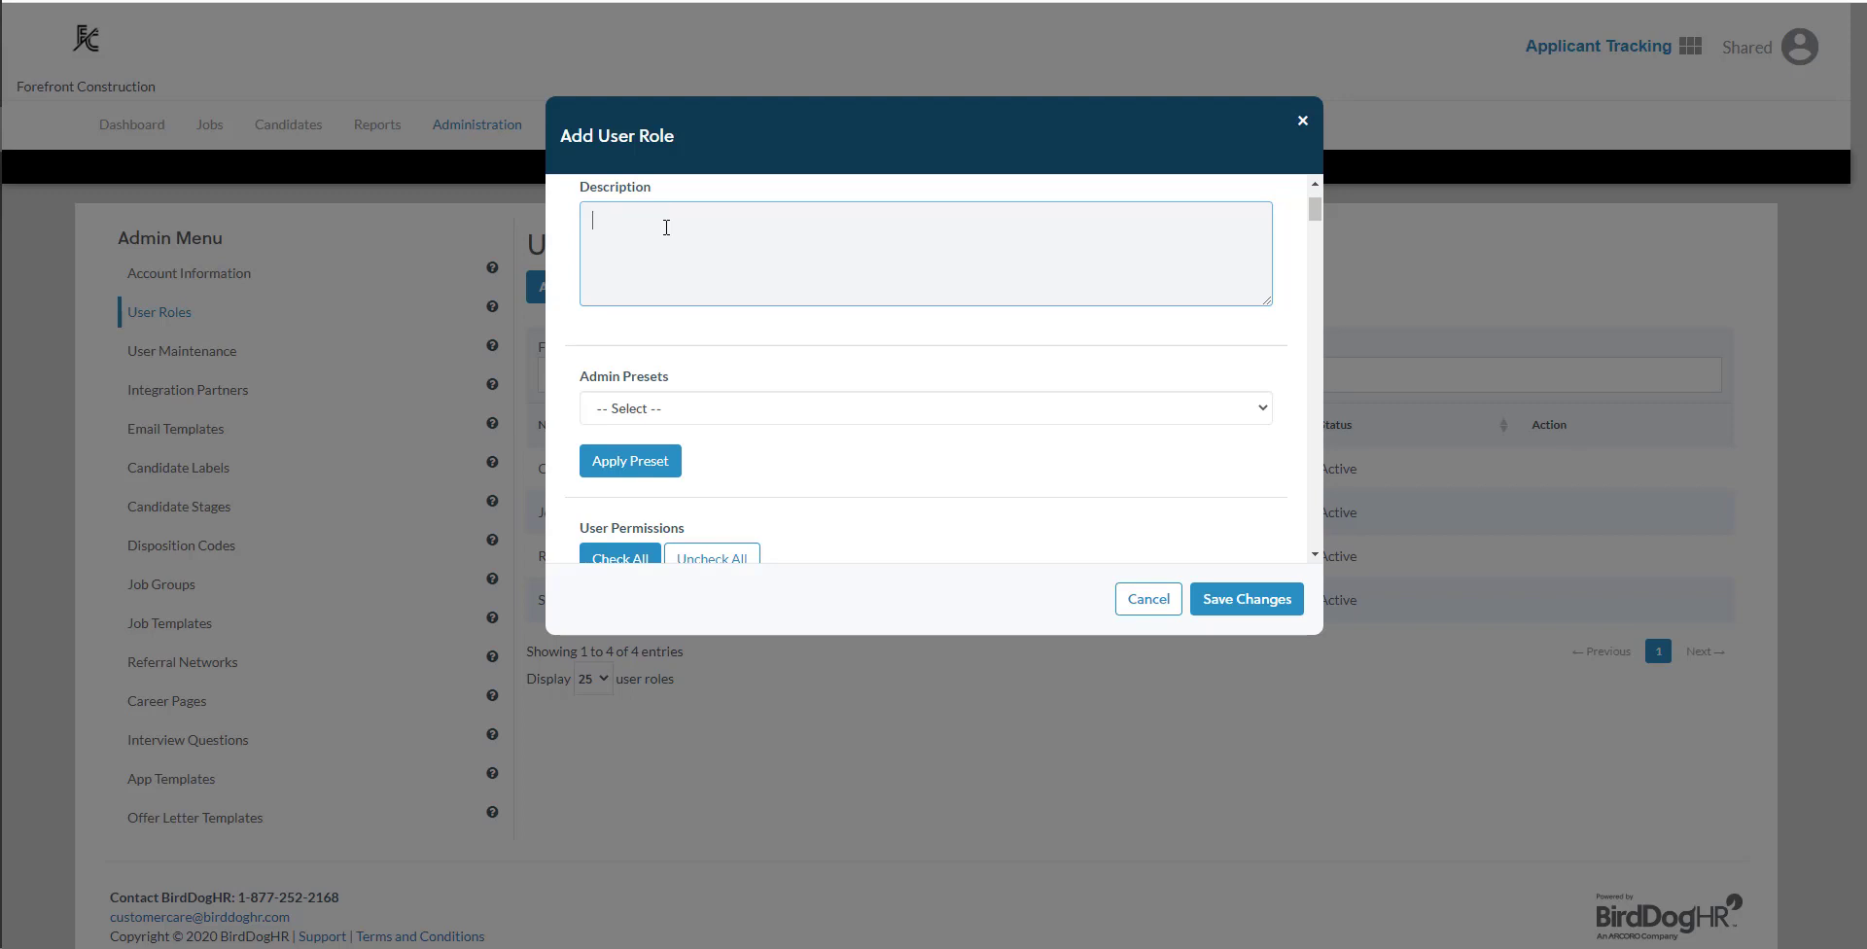
type("This is for our department managers who ")
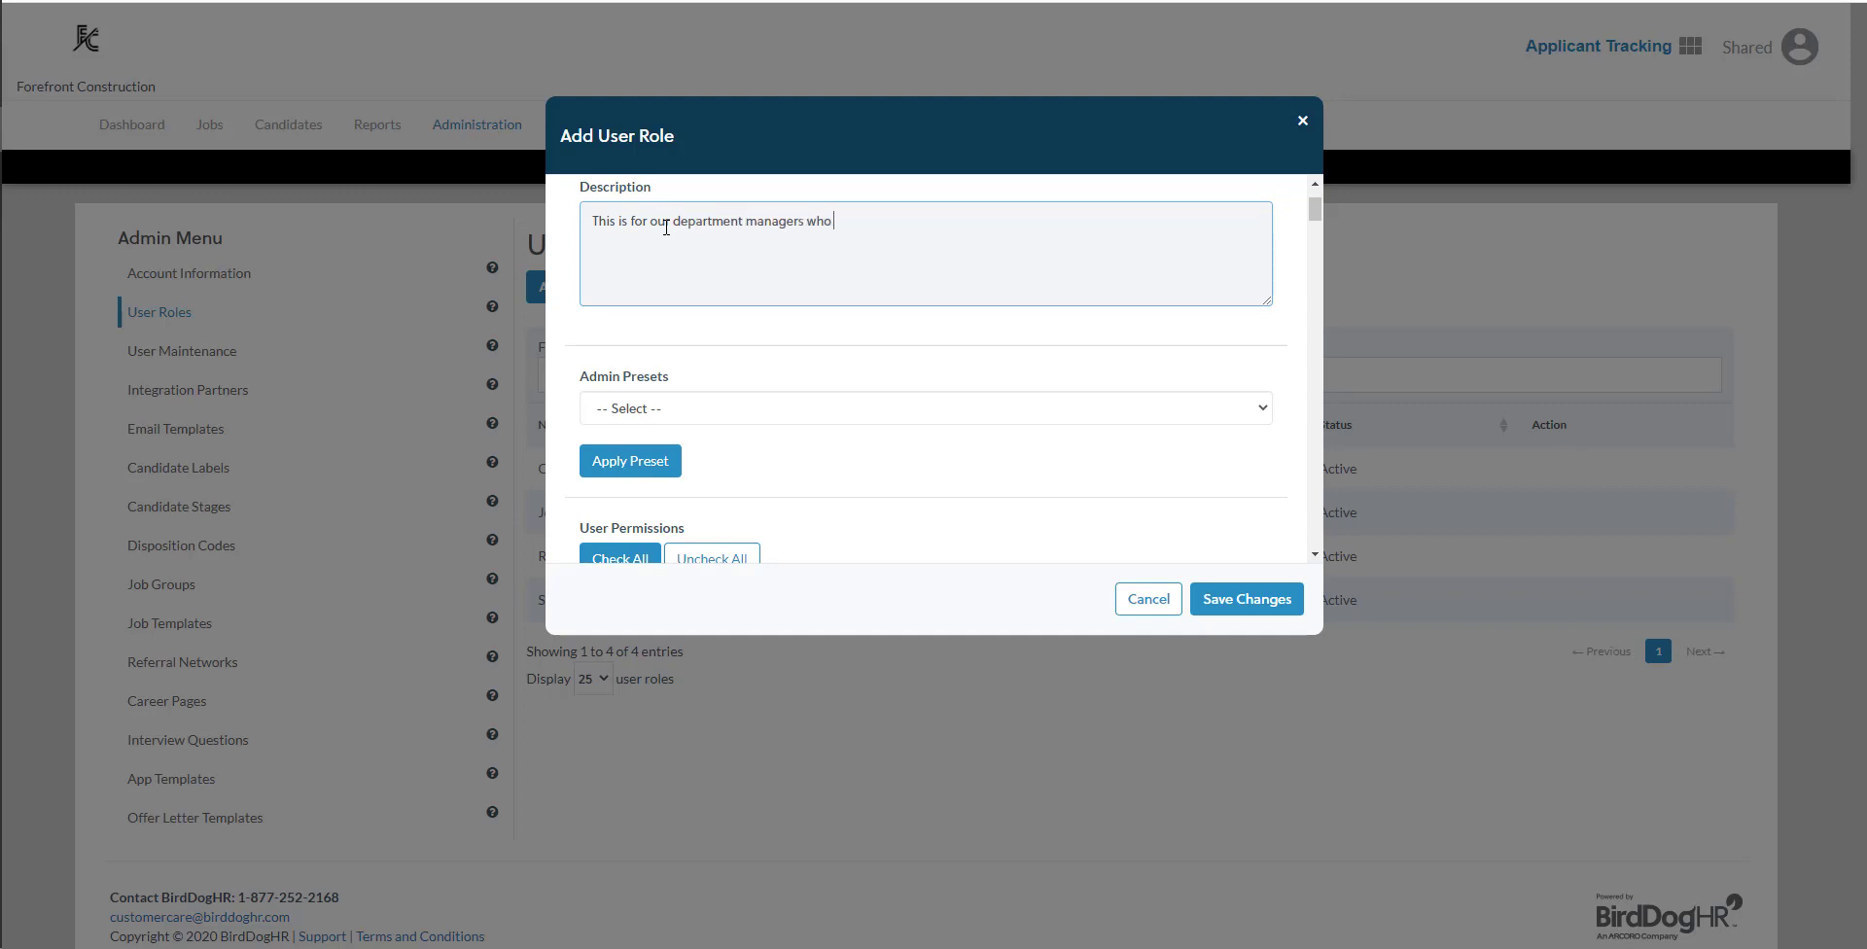
type("help process applicants only for their jobs.")
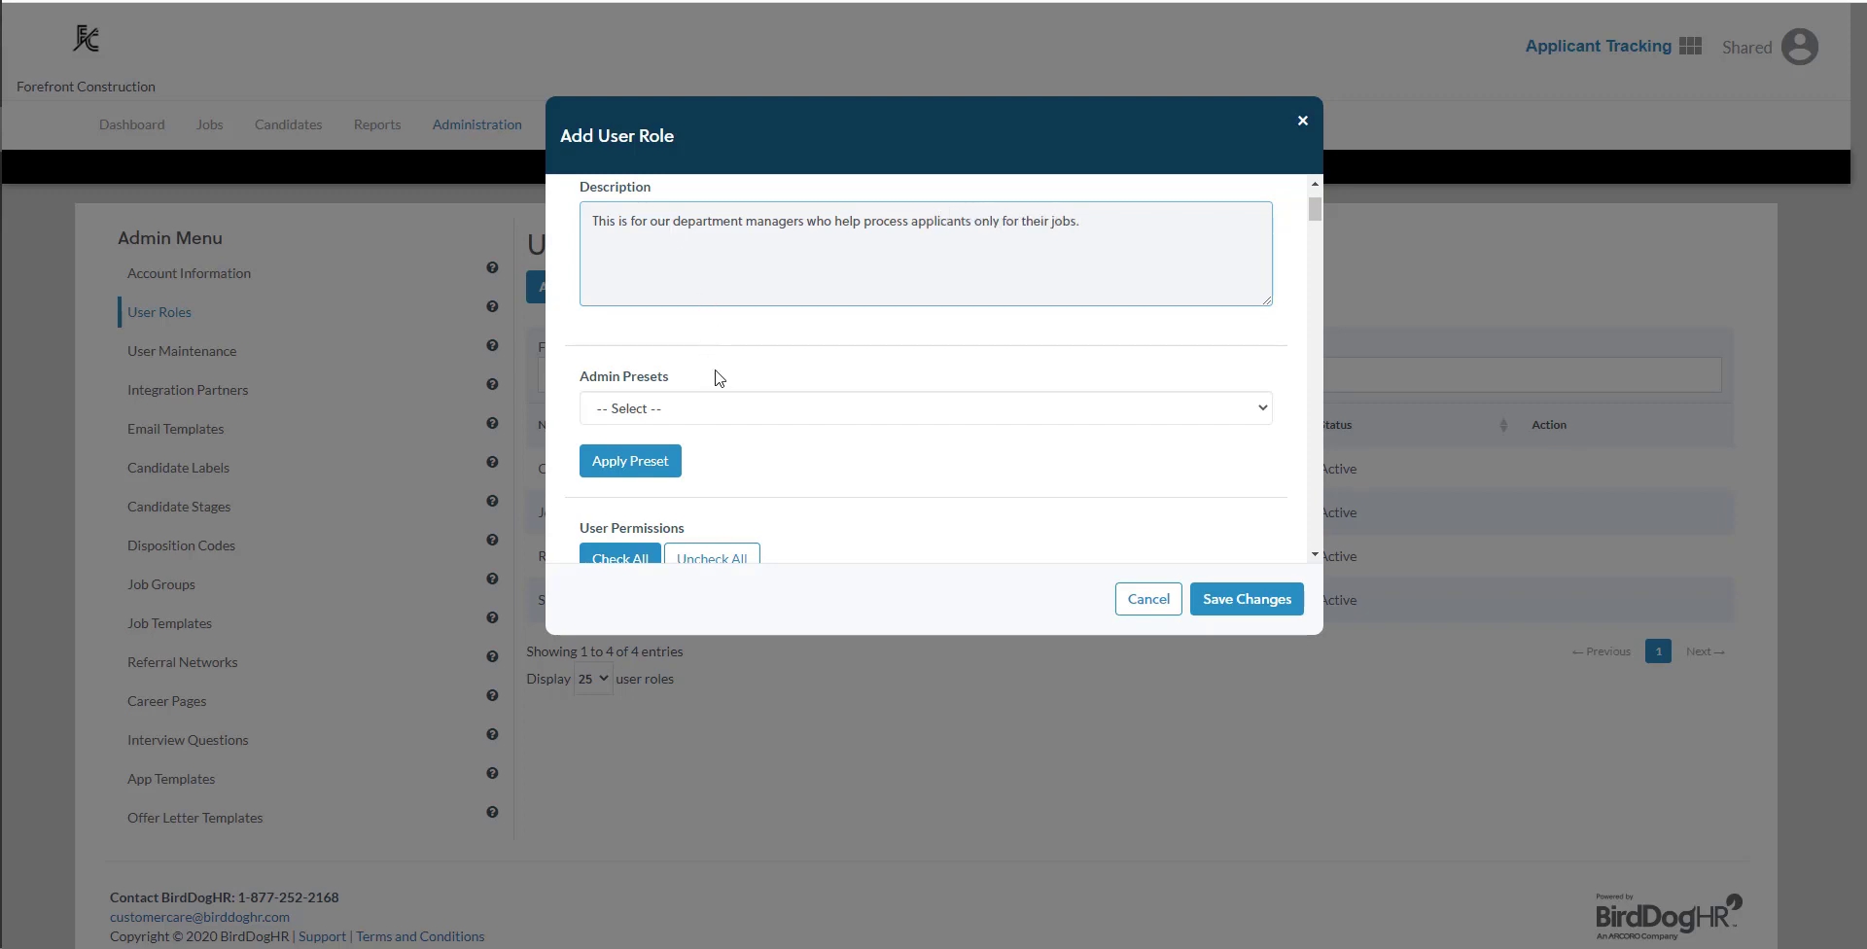
- Examine the permission groups available for the role, from administration configuration through system wide permissions
scroll(719, 380, "down", 1)
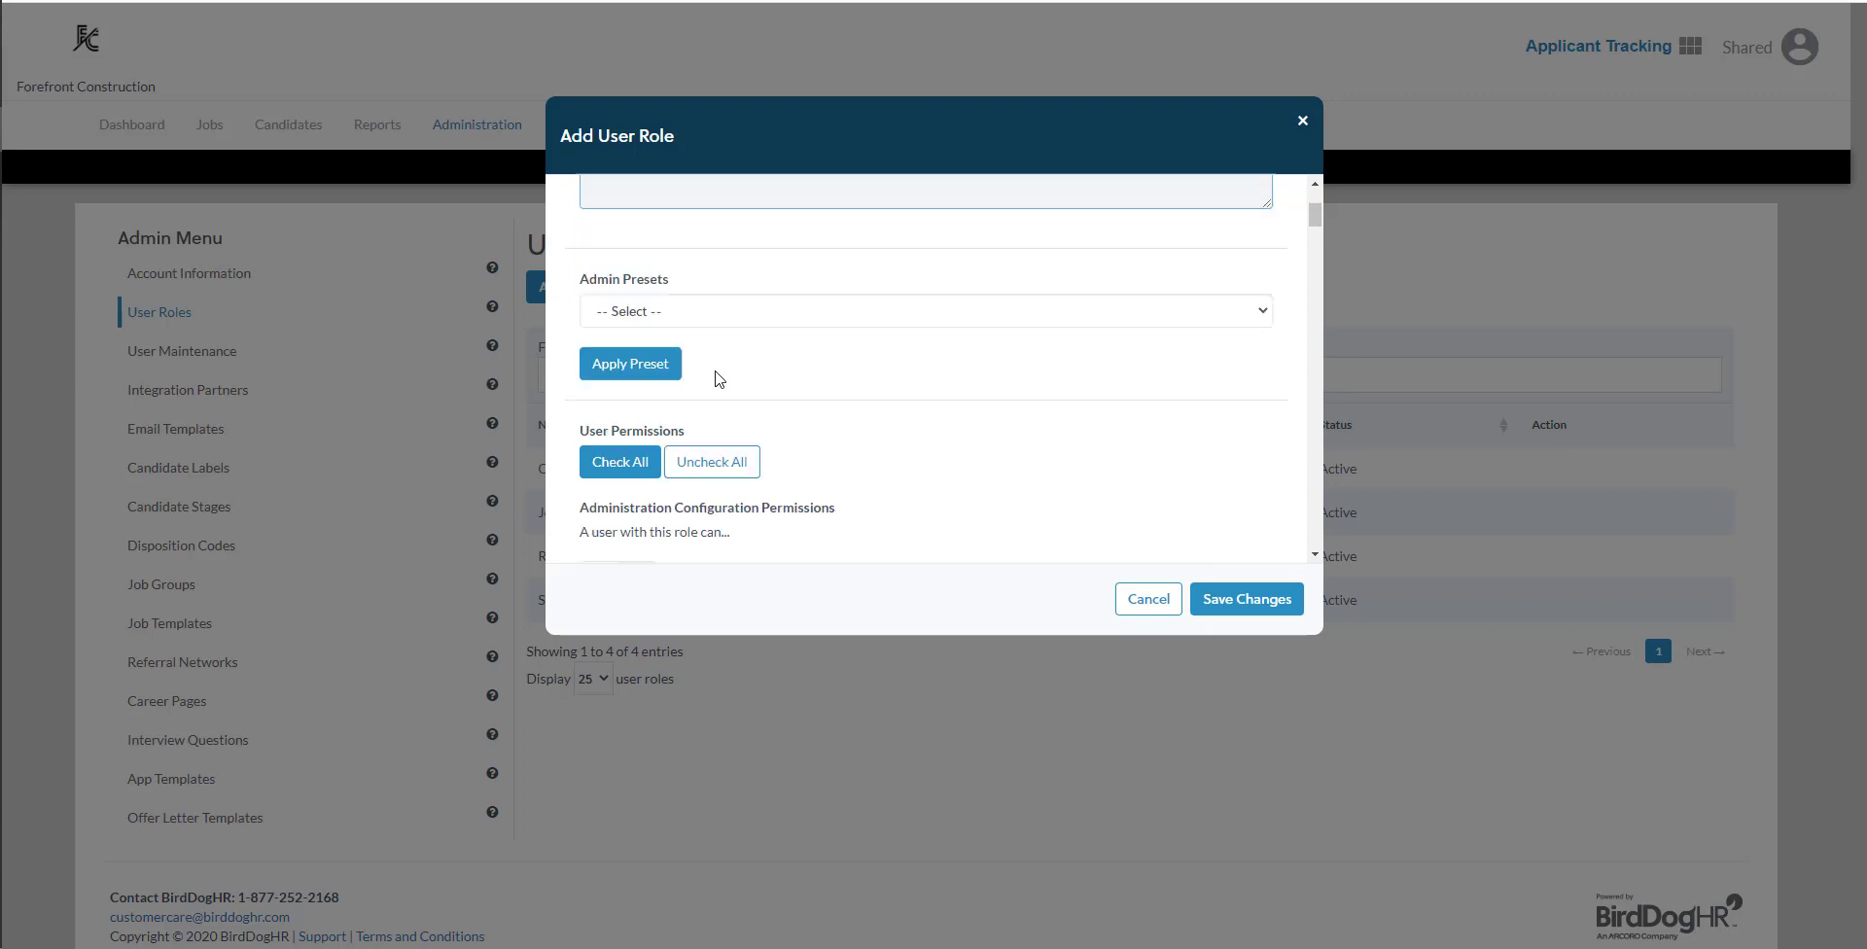
scroll(720, 380, "down", 1)
scroll(720, 380, "down", 1)
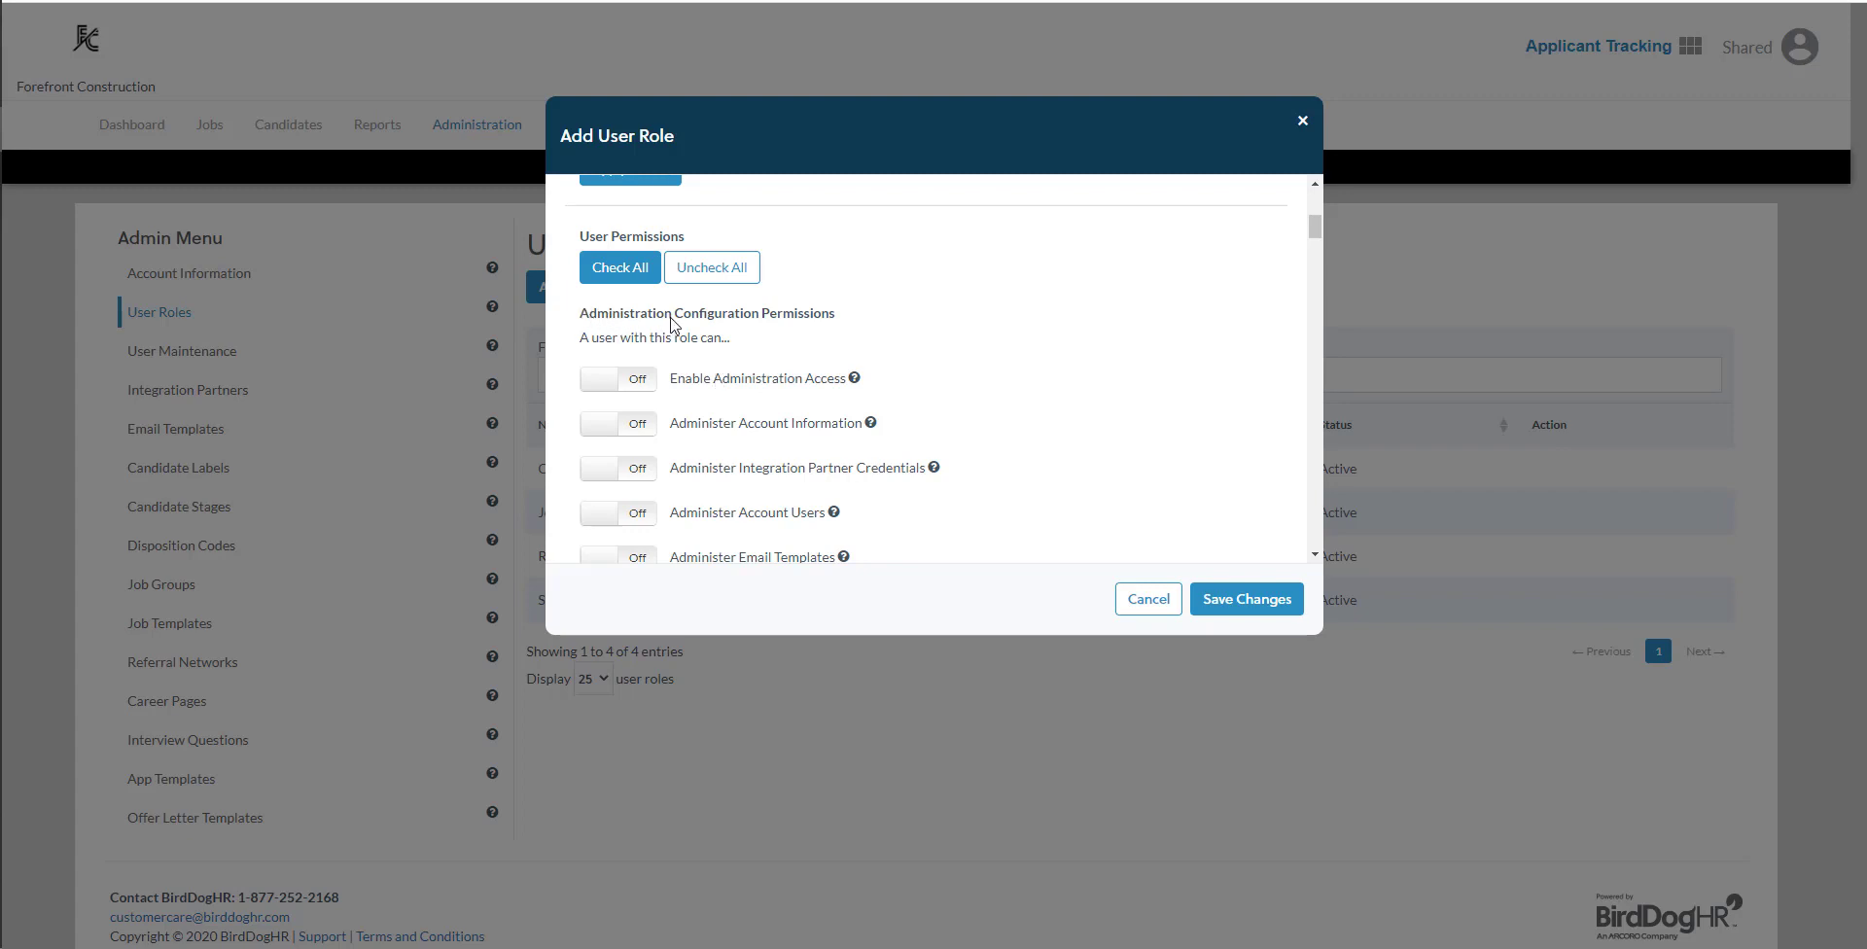
scroll(671, 324, "down", 8)
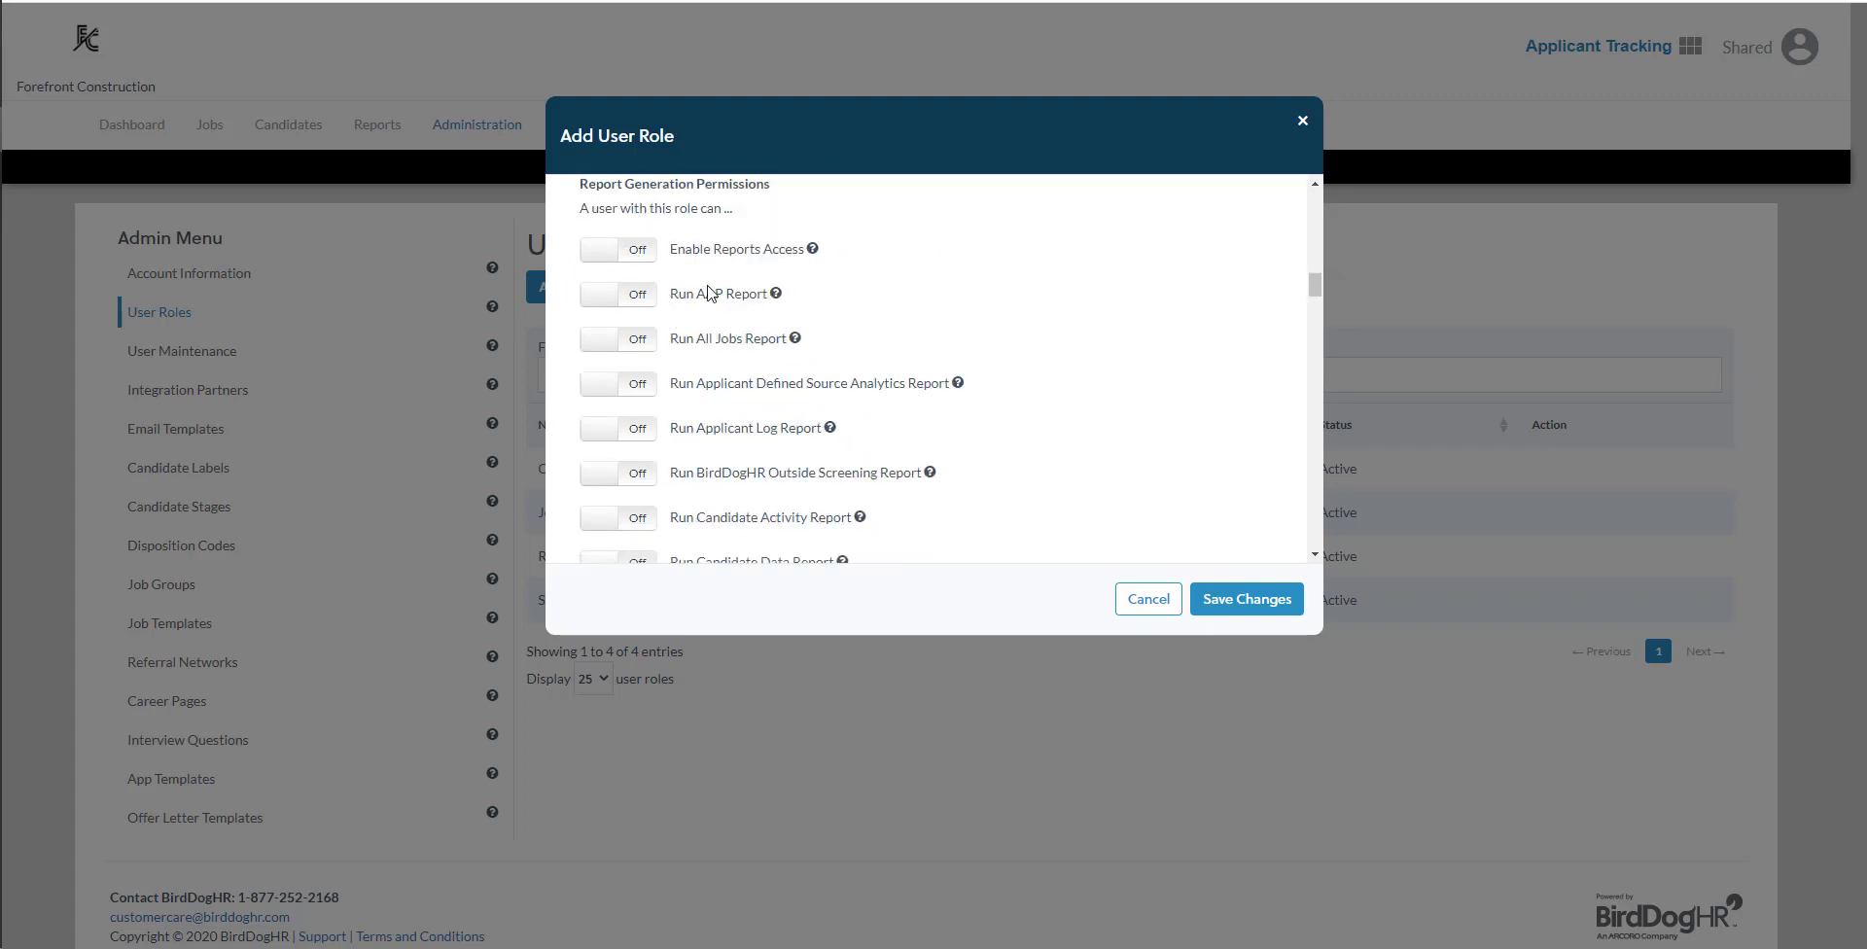
scroll(717, 311, "down", 5)
scroll(717, 310, "down", 8)
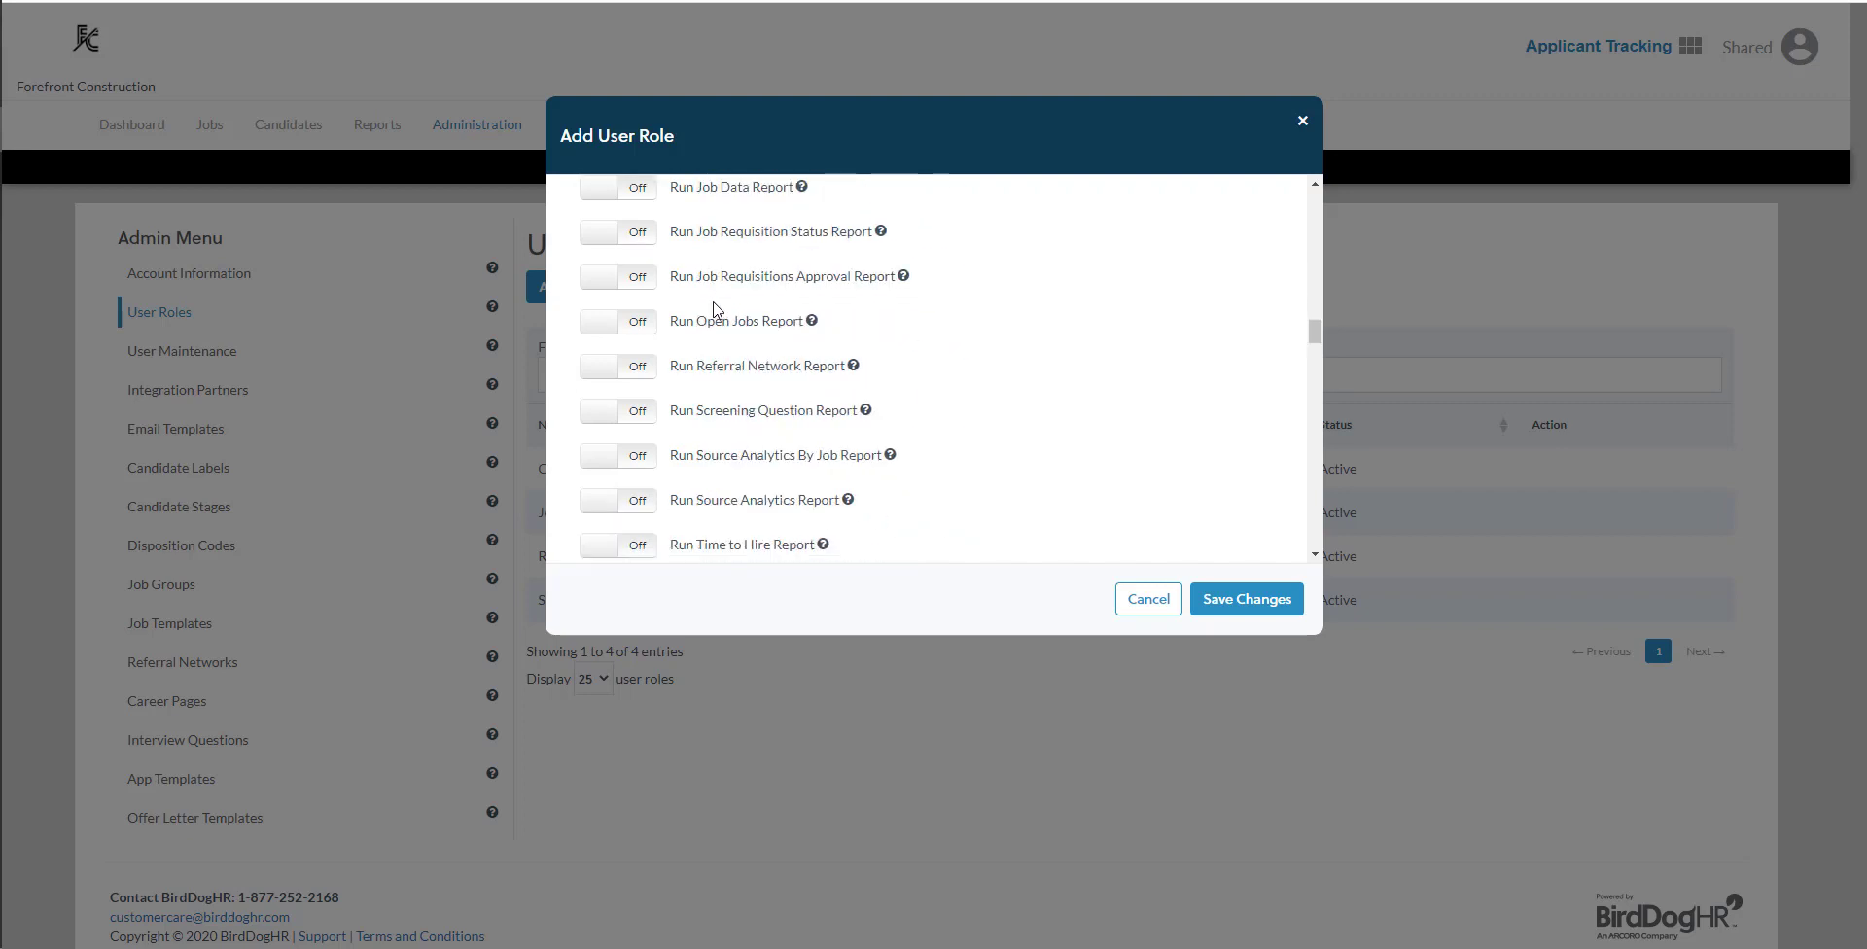
scroll(715, 309, "down", 1)
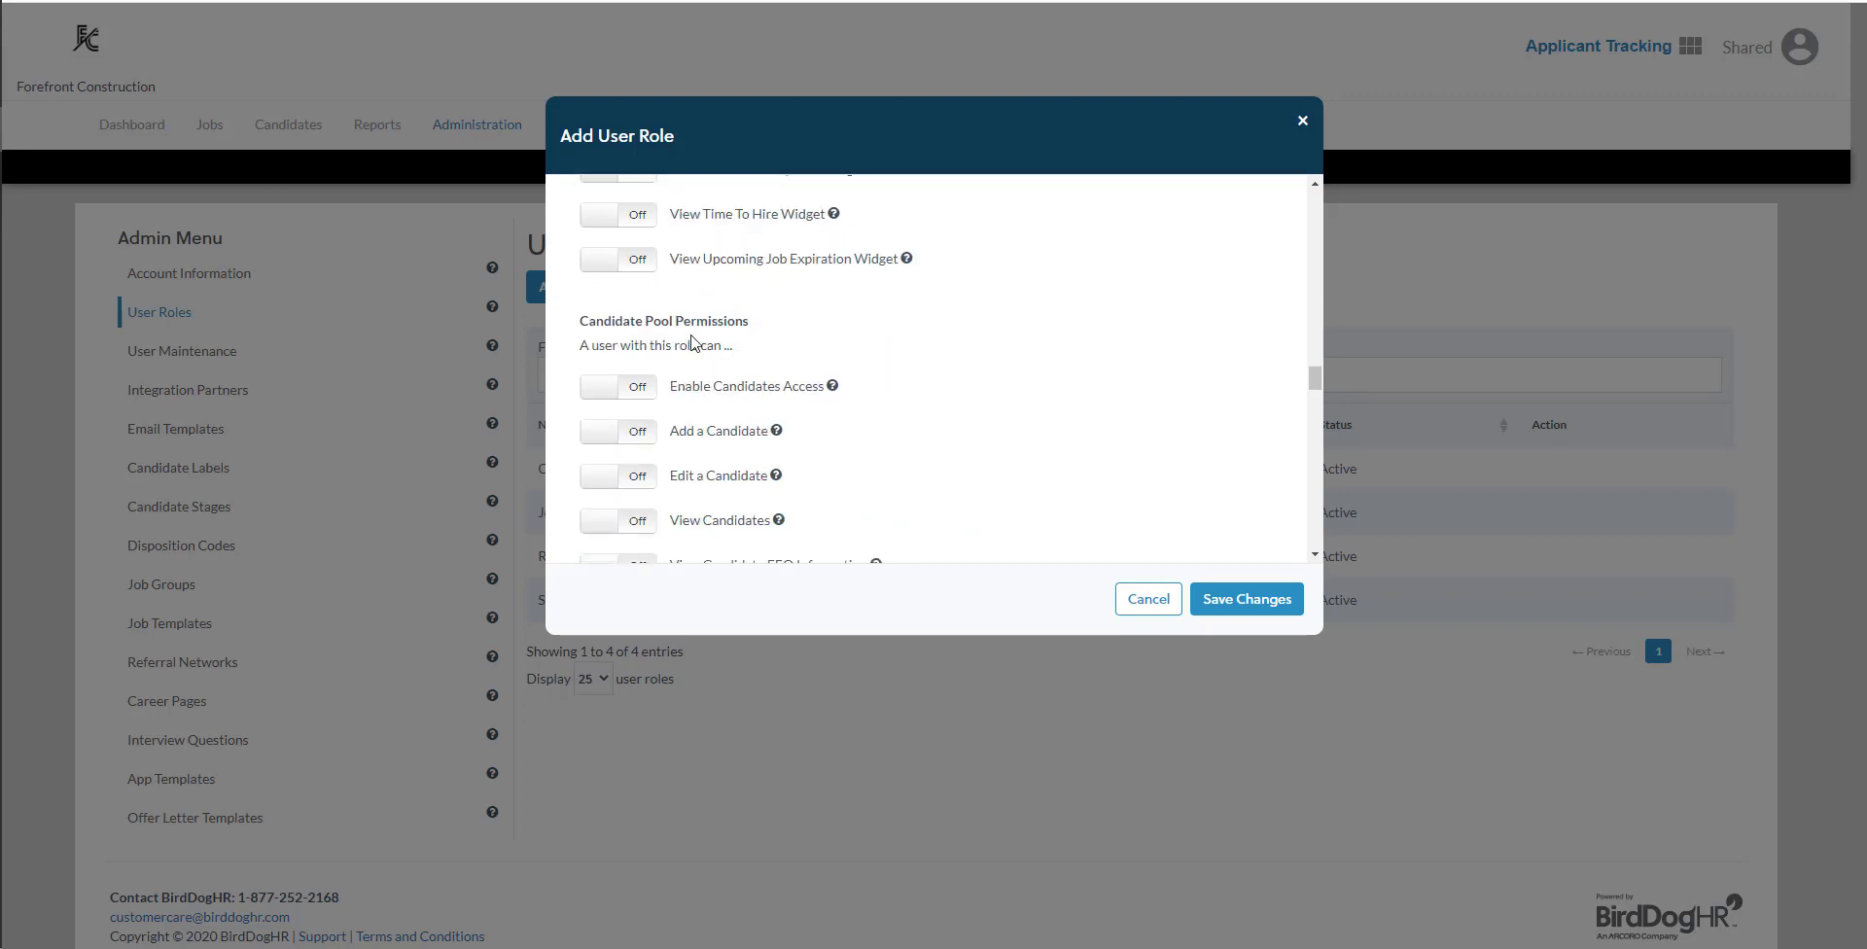
scroll(693, 342, "down", 4)
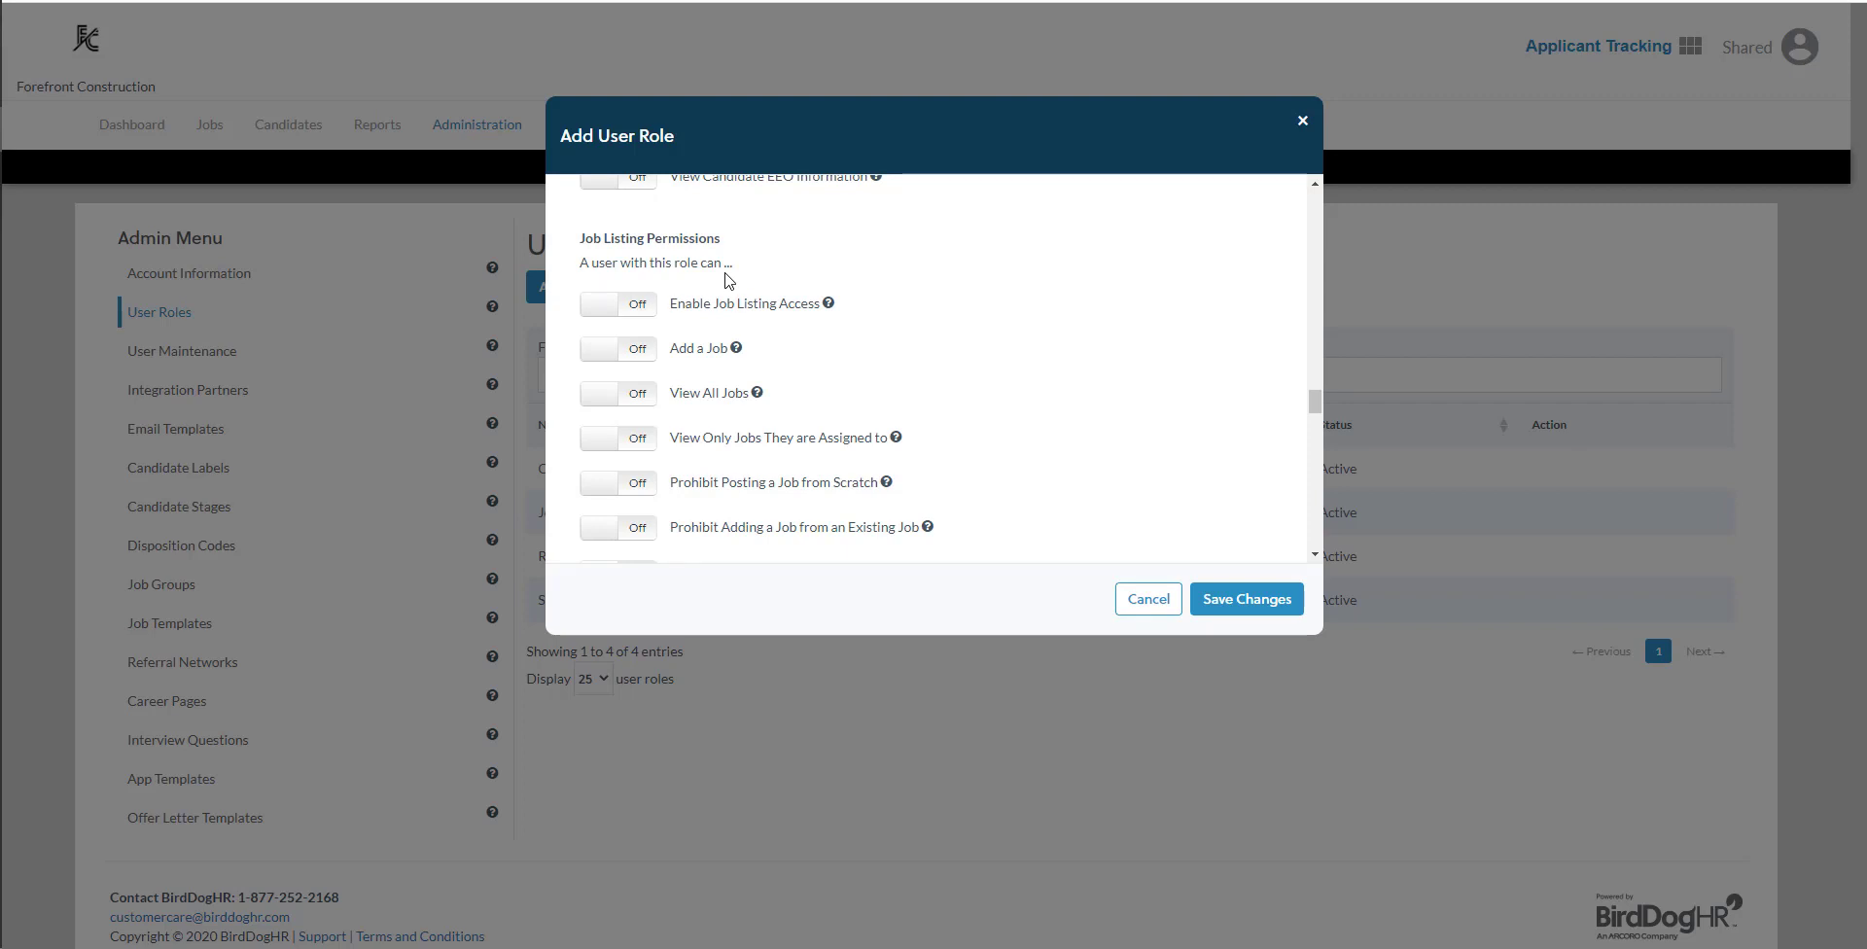
scroll(727, 280, "down", 5)
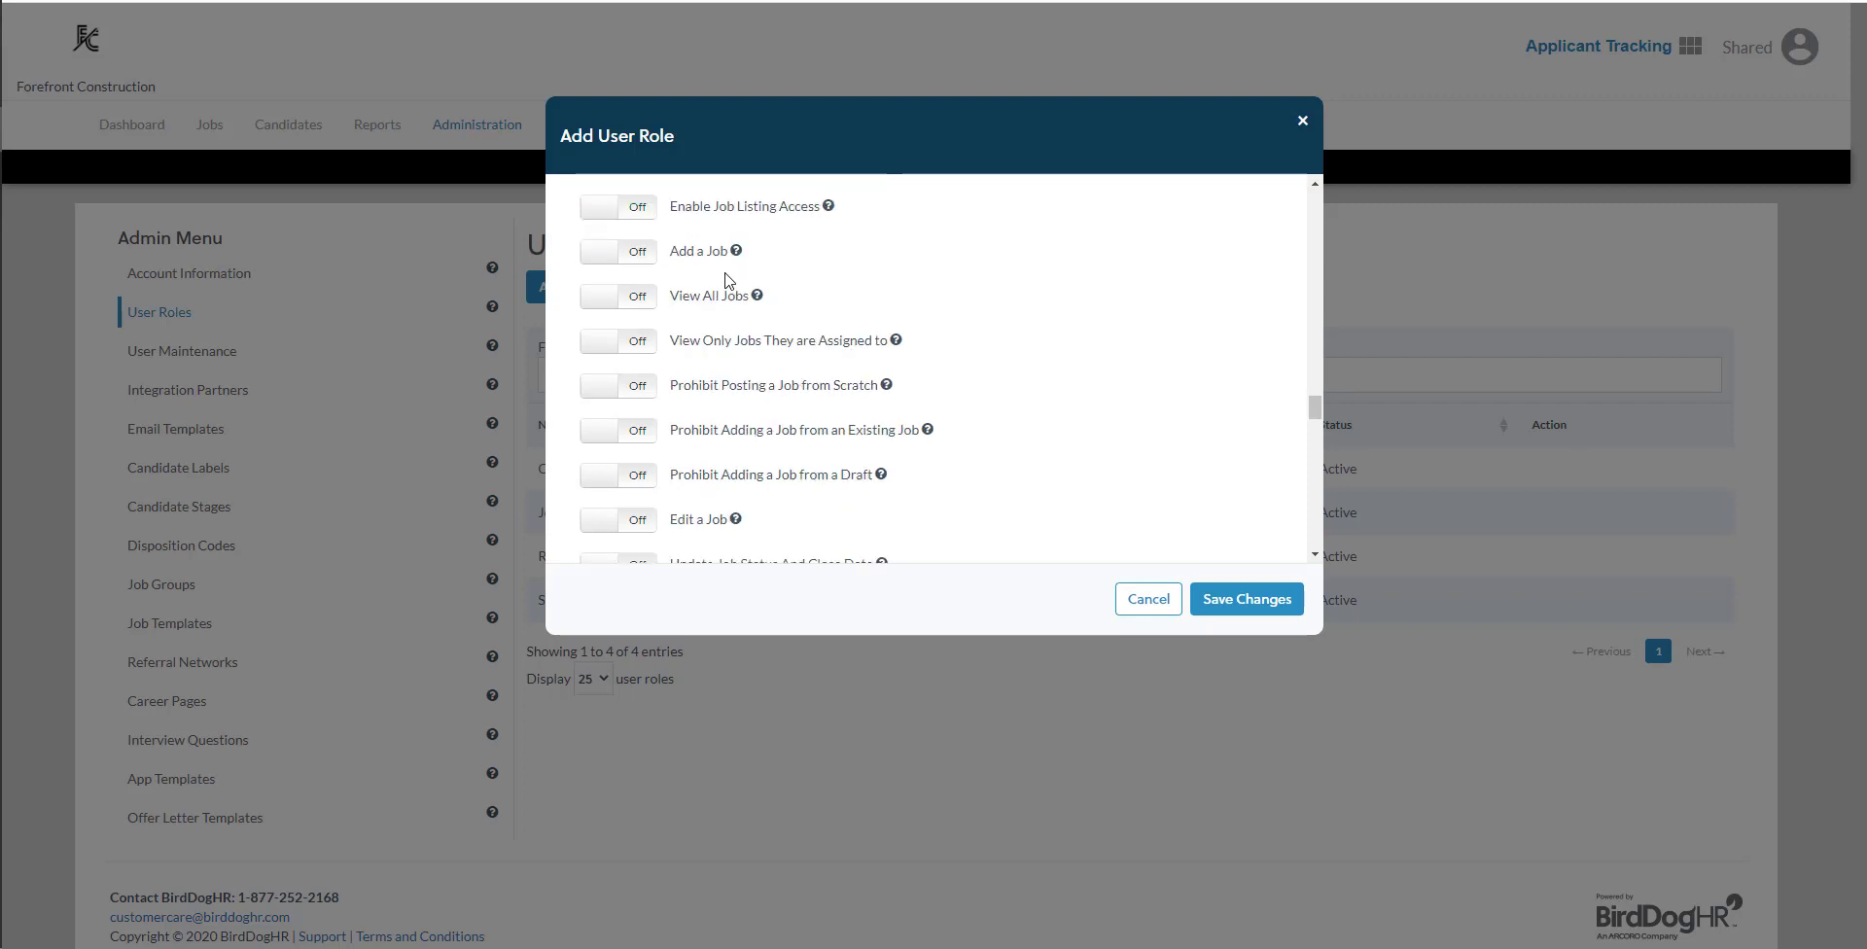
scroll(741, 305, "down", 1)
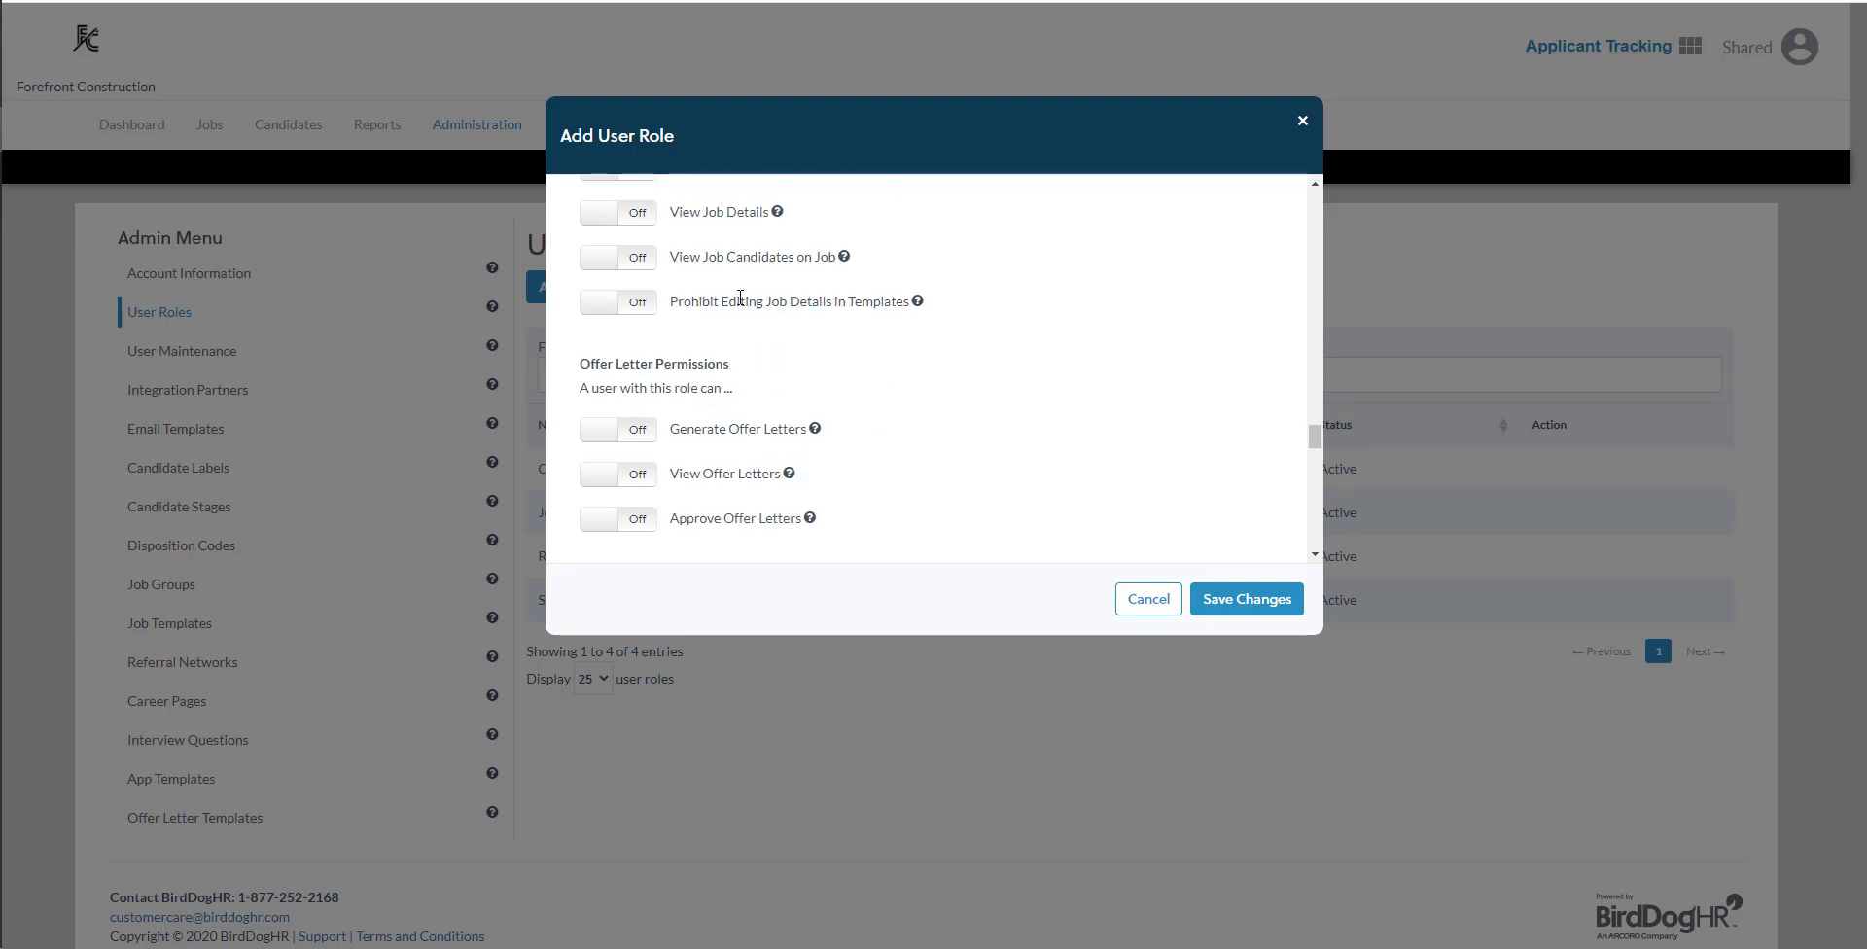
scroll(741, 305, "down", 3)
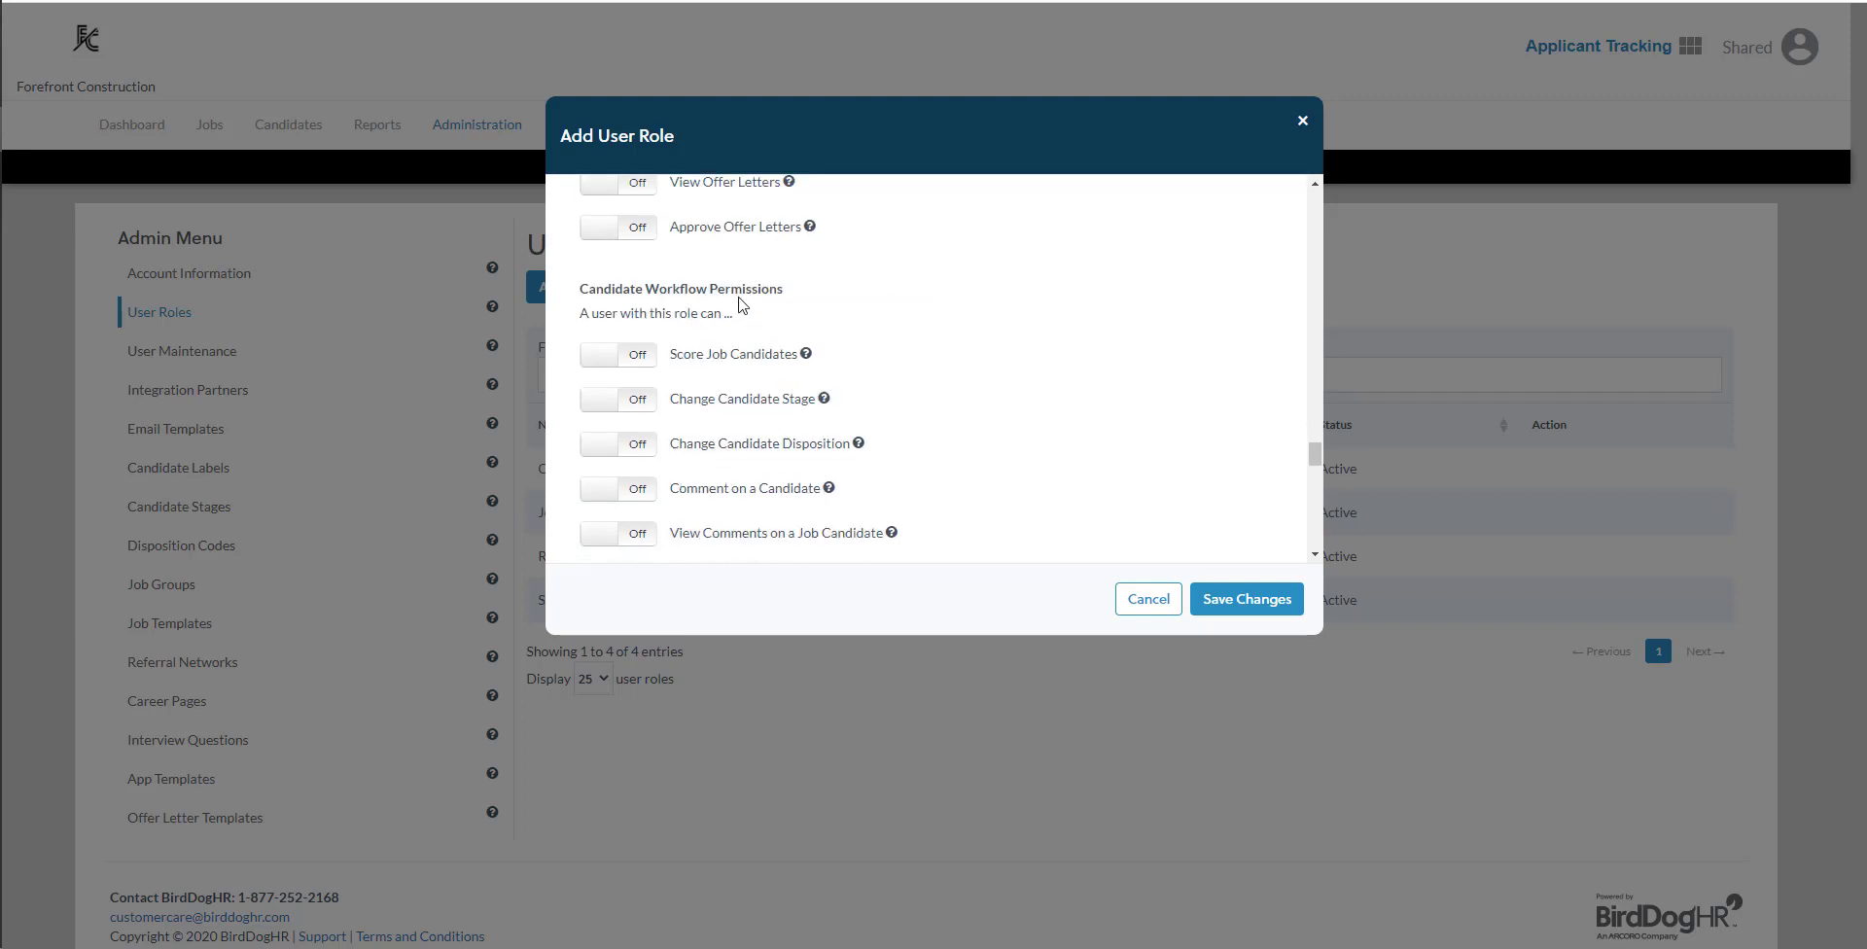
scroll(741, 305, "down", 7)
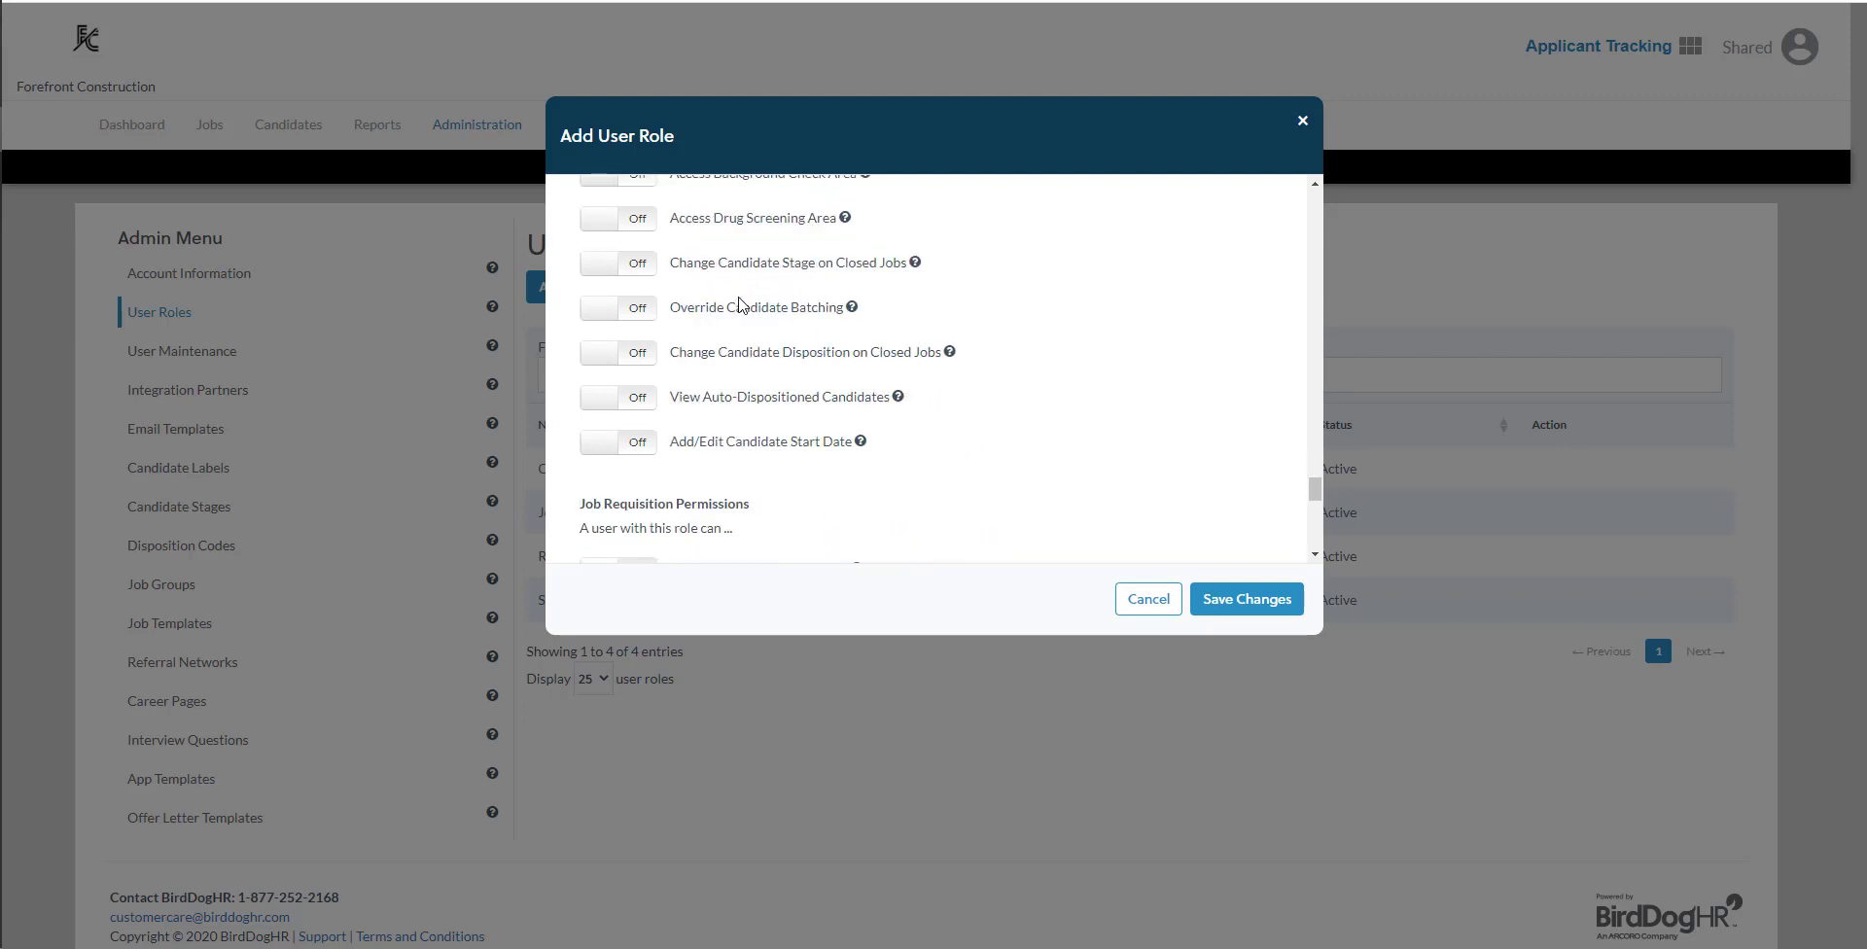
scroll(741, 304, "down", 1)
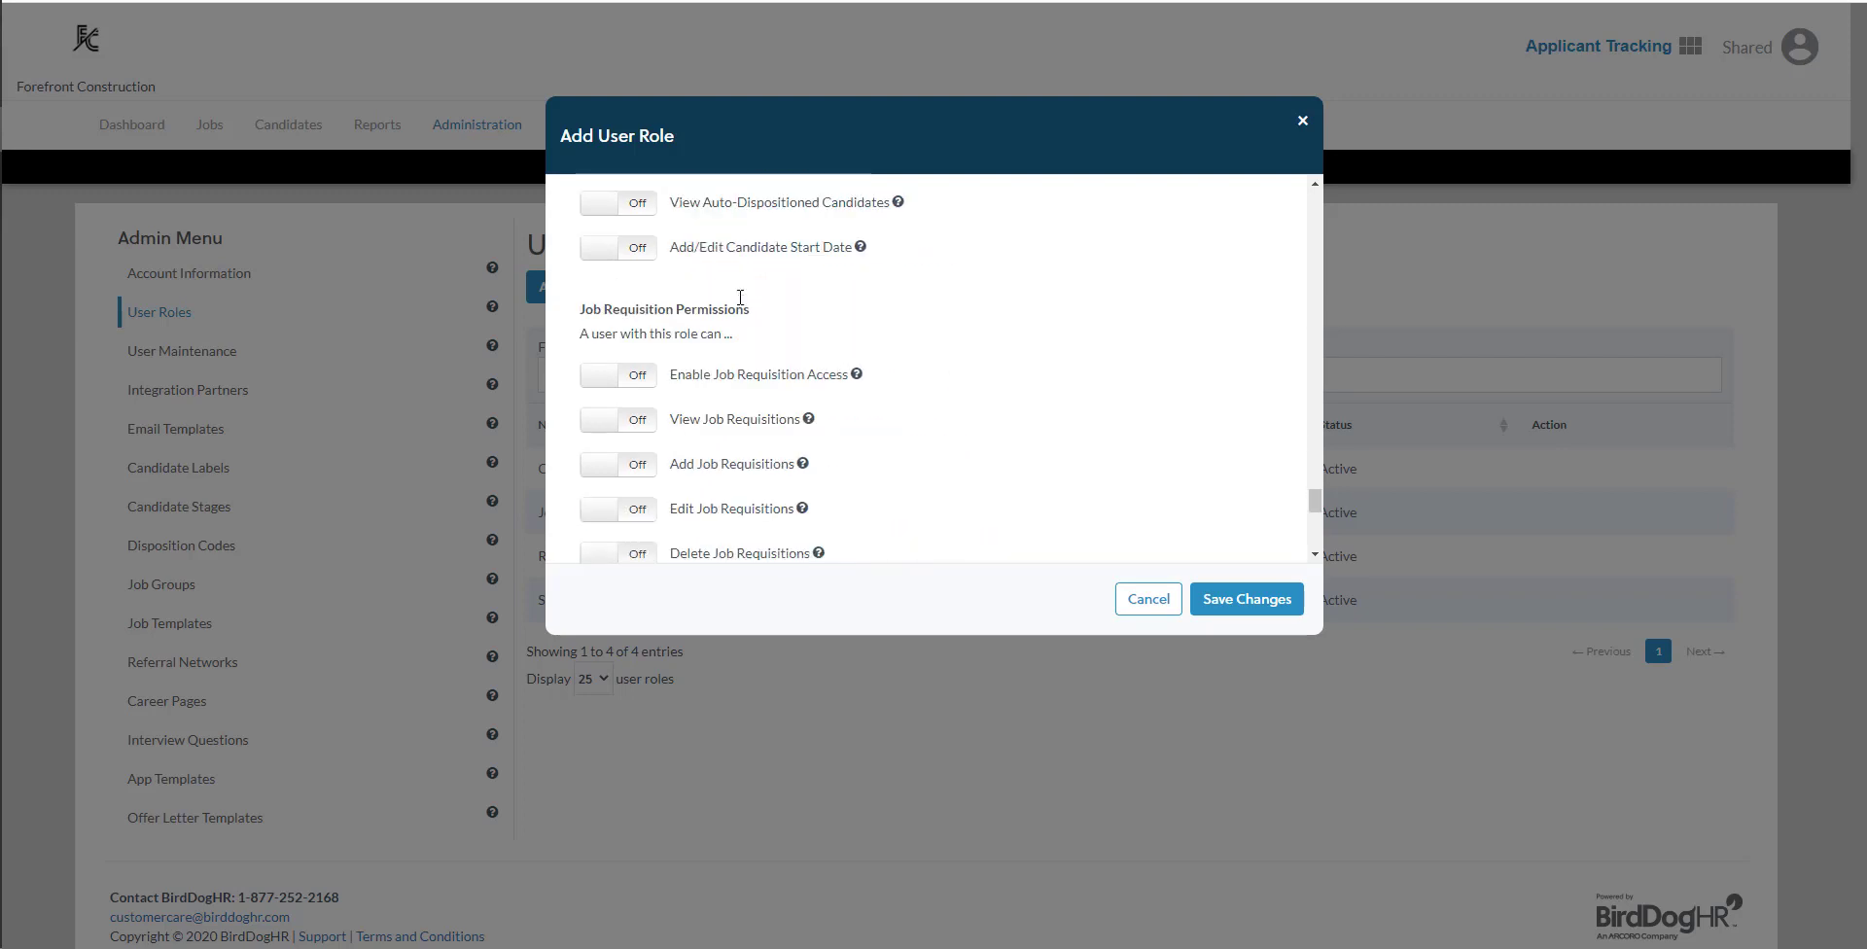
scroll(740, 296, "down", 4)
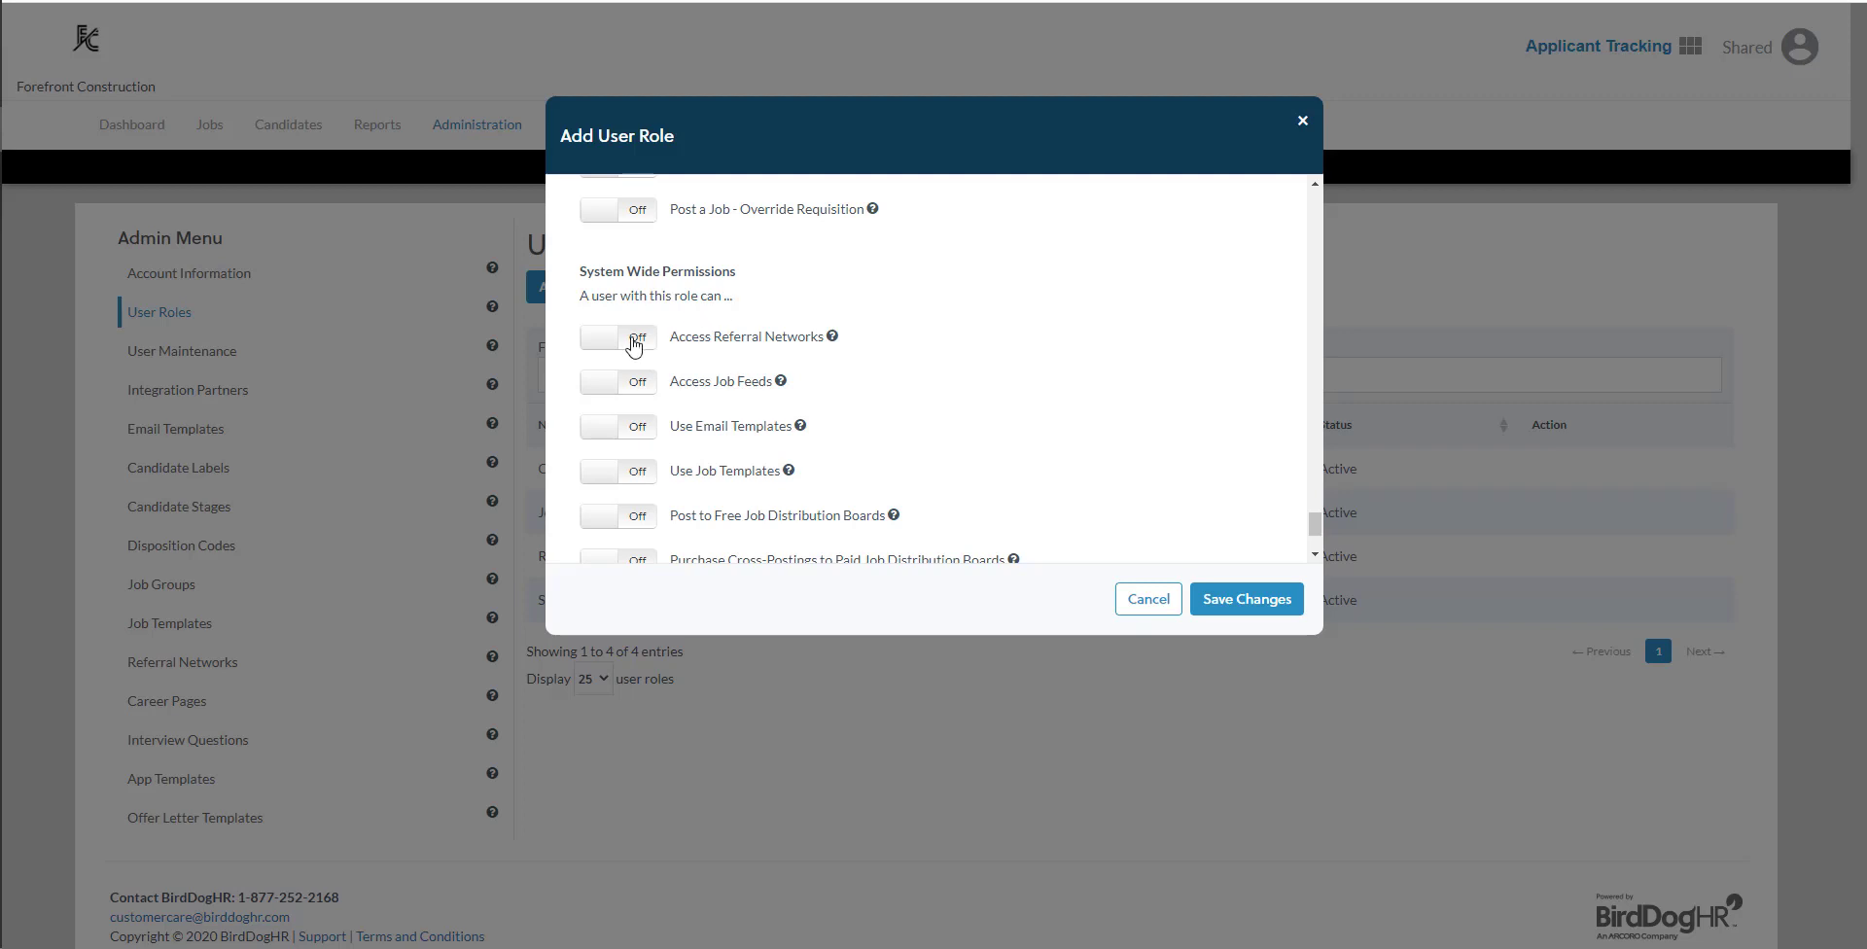
- Try switching the Access Referral Networks permission on and back off, and view its explanation
left_click(634, 344)
left_click(634, 344)
mouse_move(833, 341)
- Turn on Enable Reports Access under the report generation permissions and save the Hiring Manager role
scroll(968, 396, "up", 10)
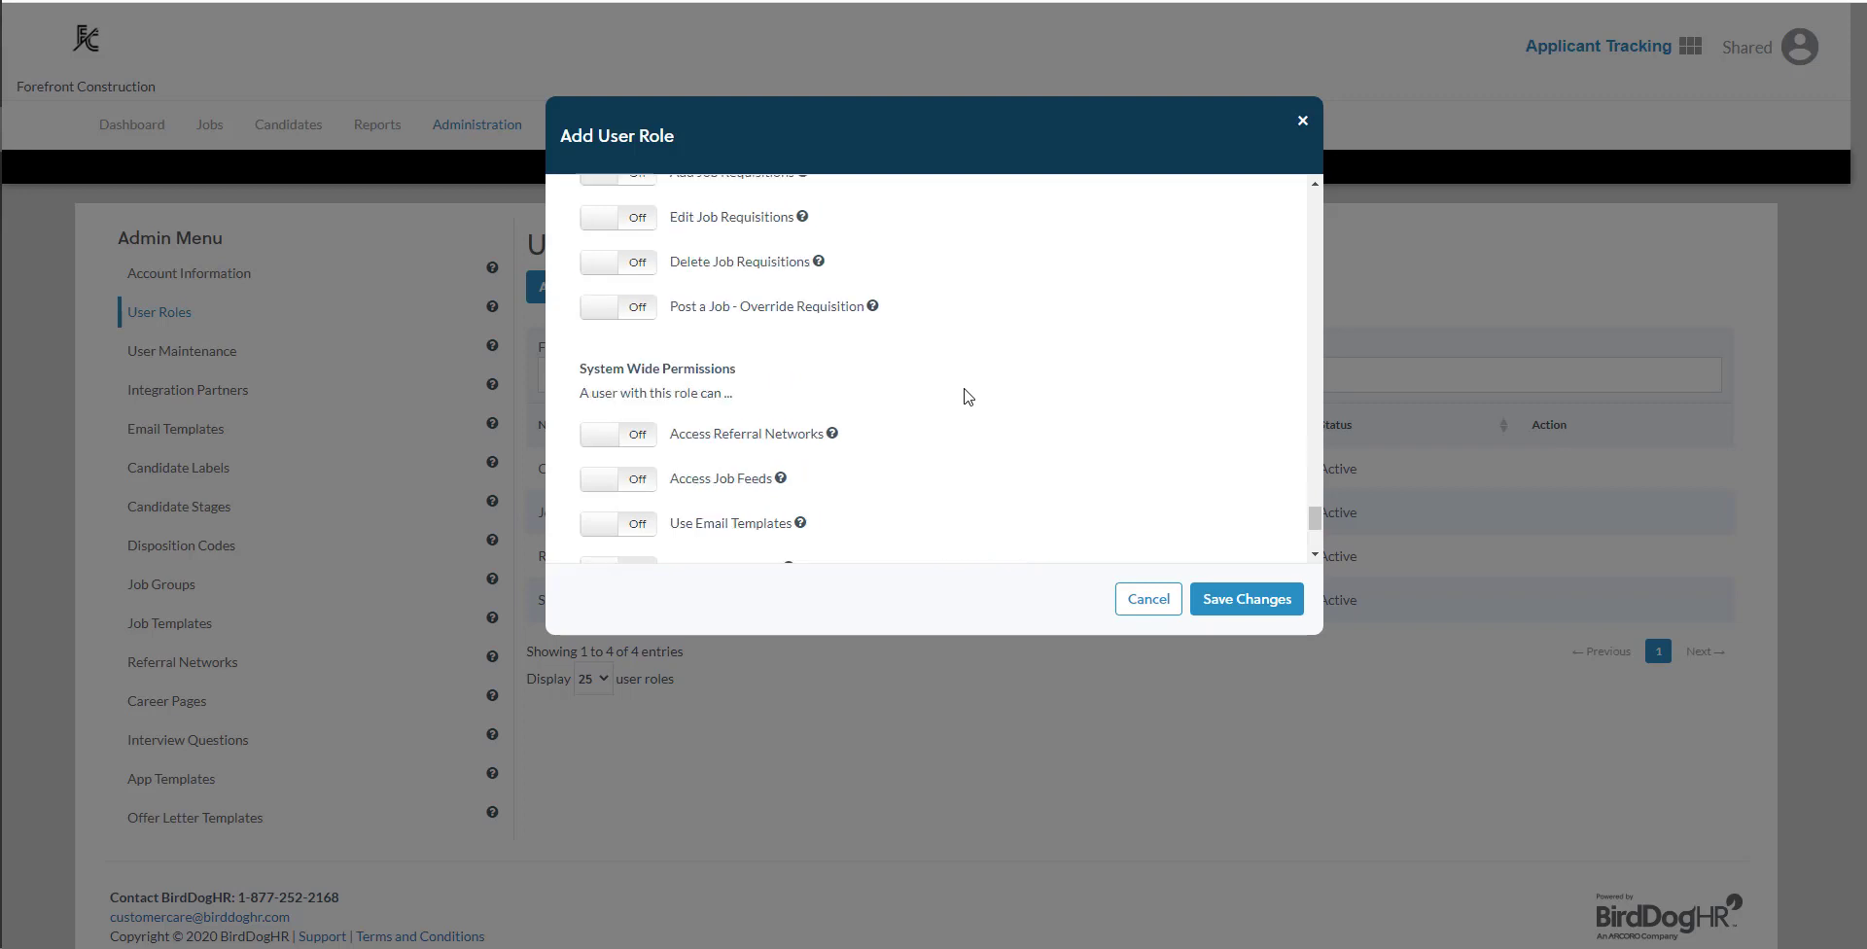
scroll(966, 396, "up", 10)
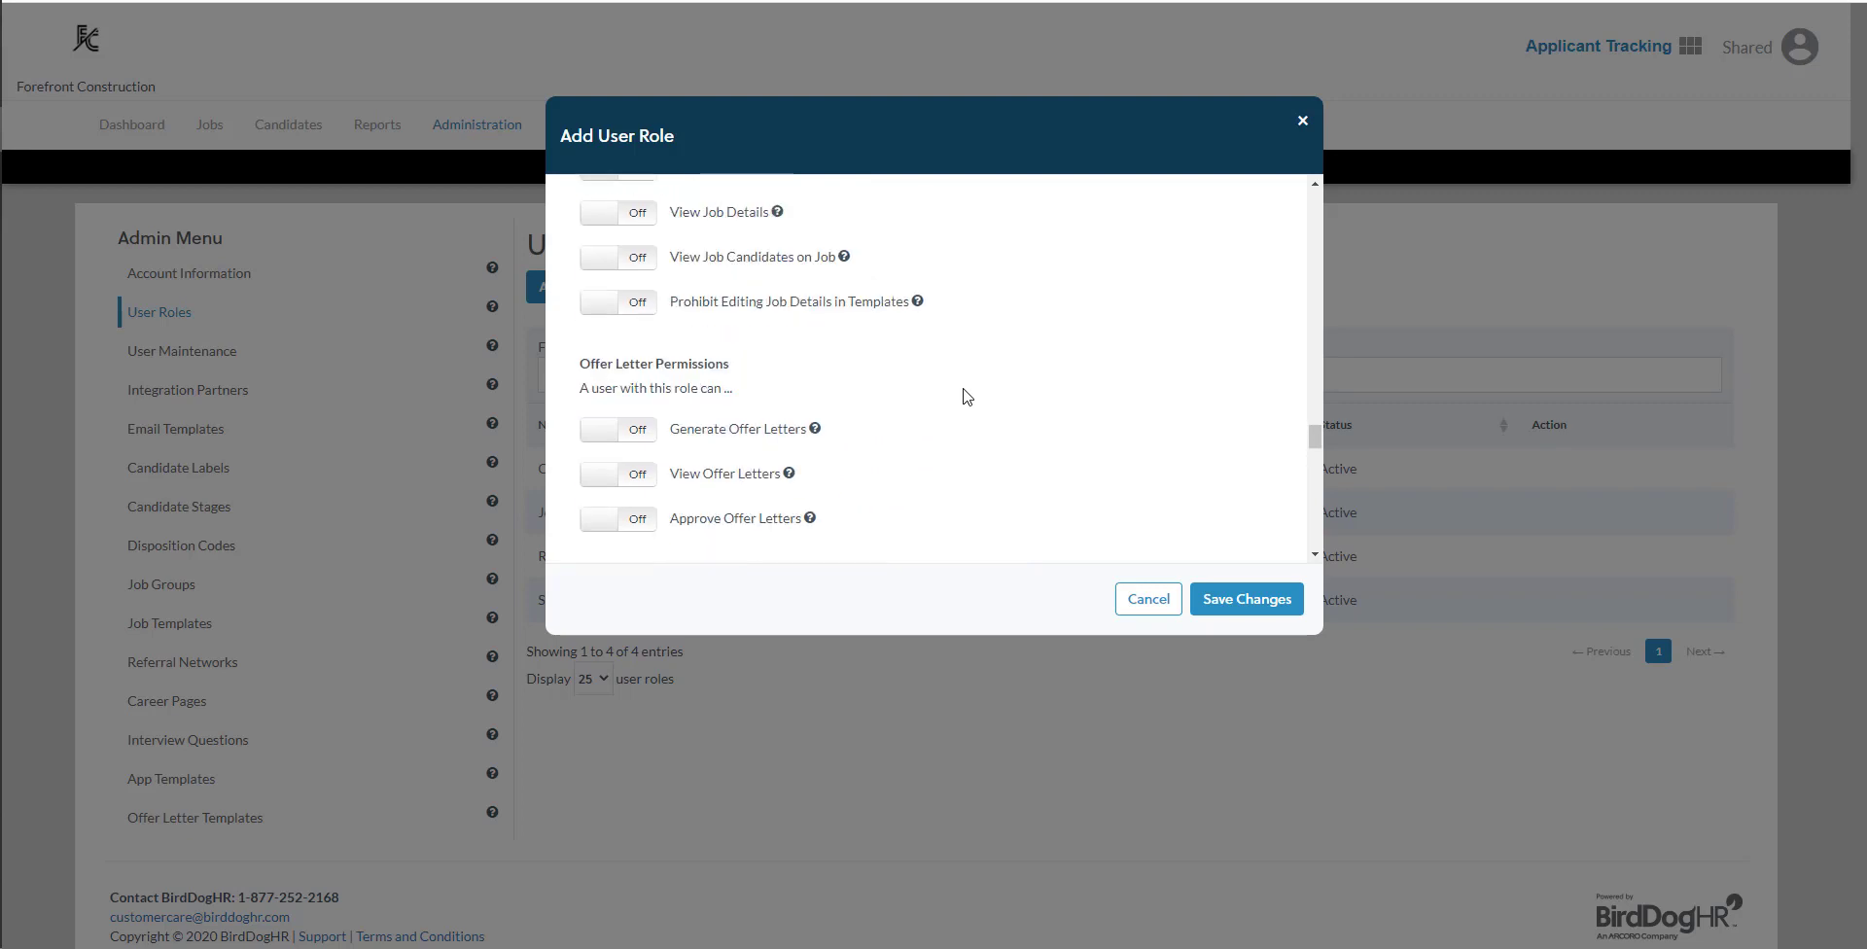
scroll(960, 396, "up", 10)
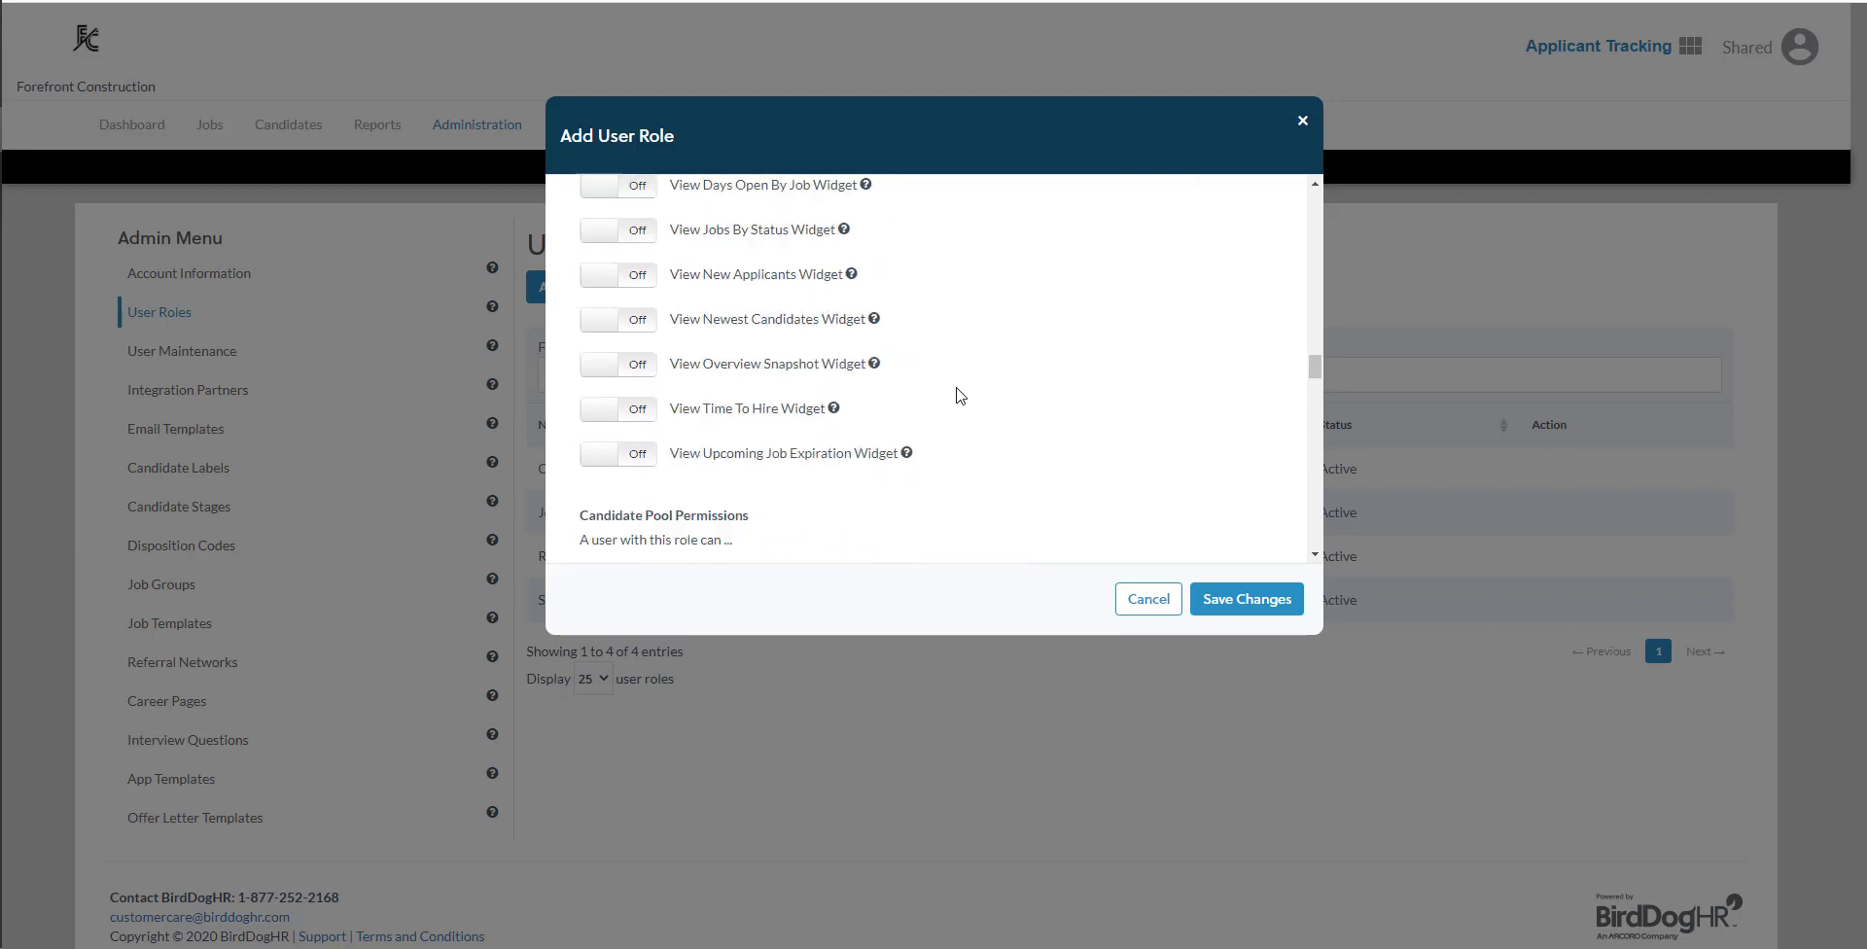
scroll(958, 395, "up", 6)
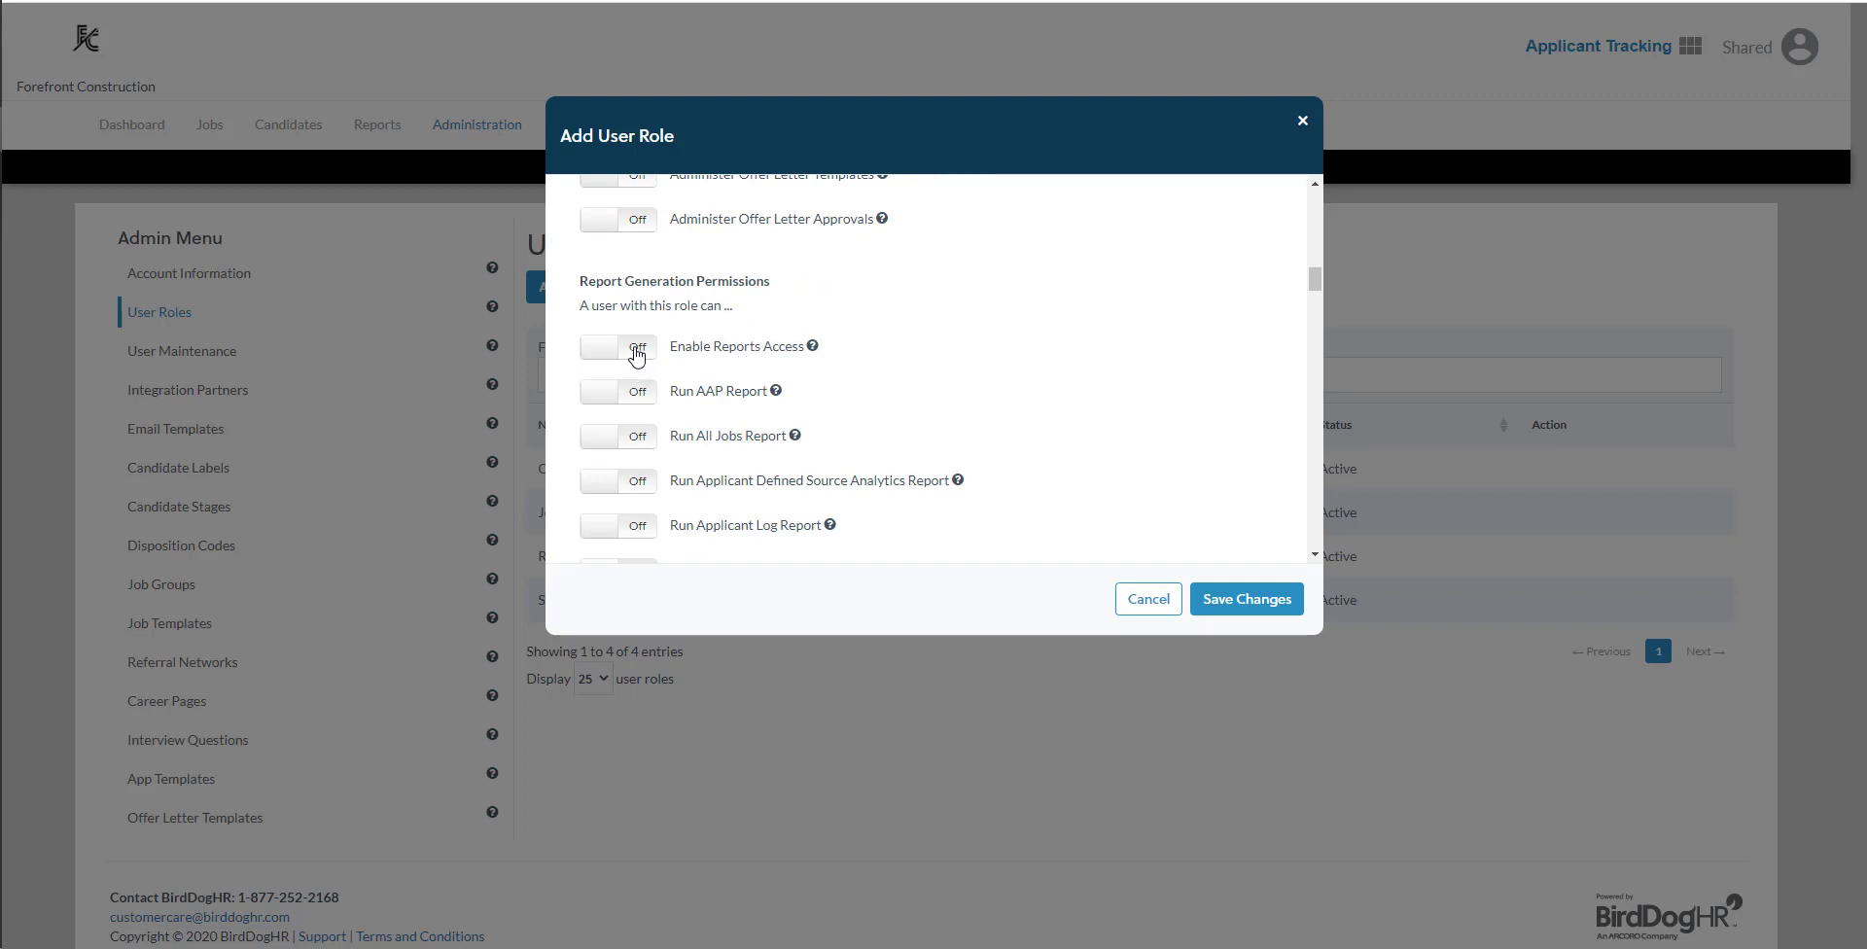
left_click(637, 352)
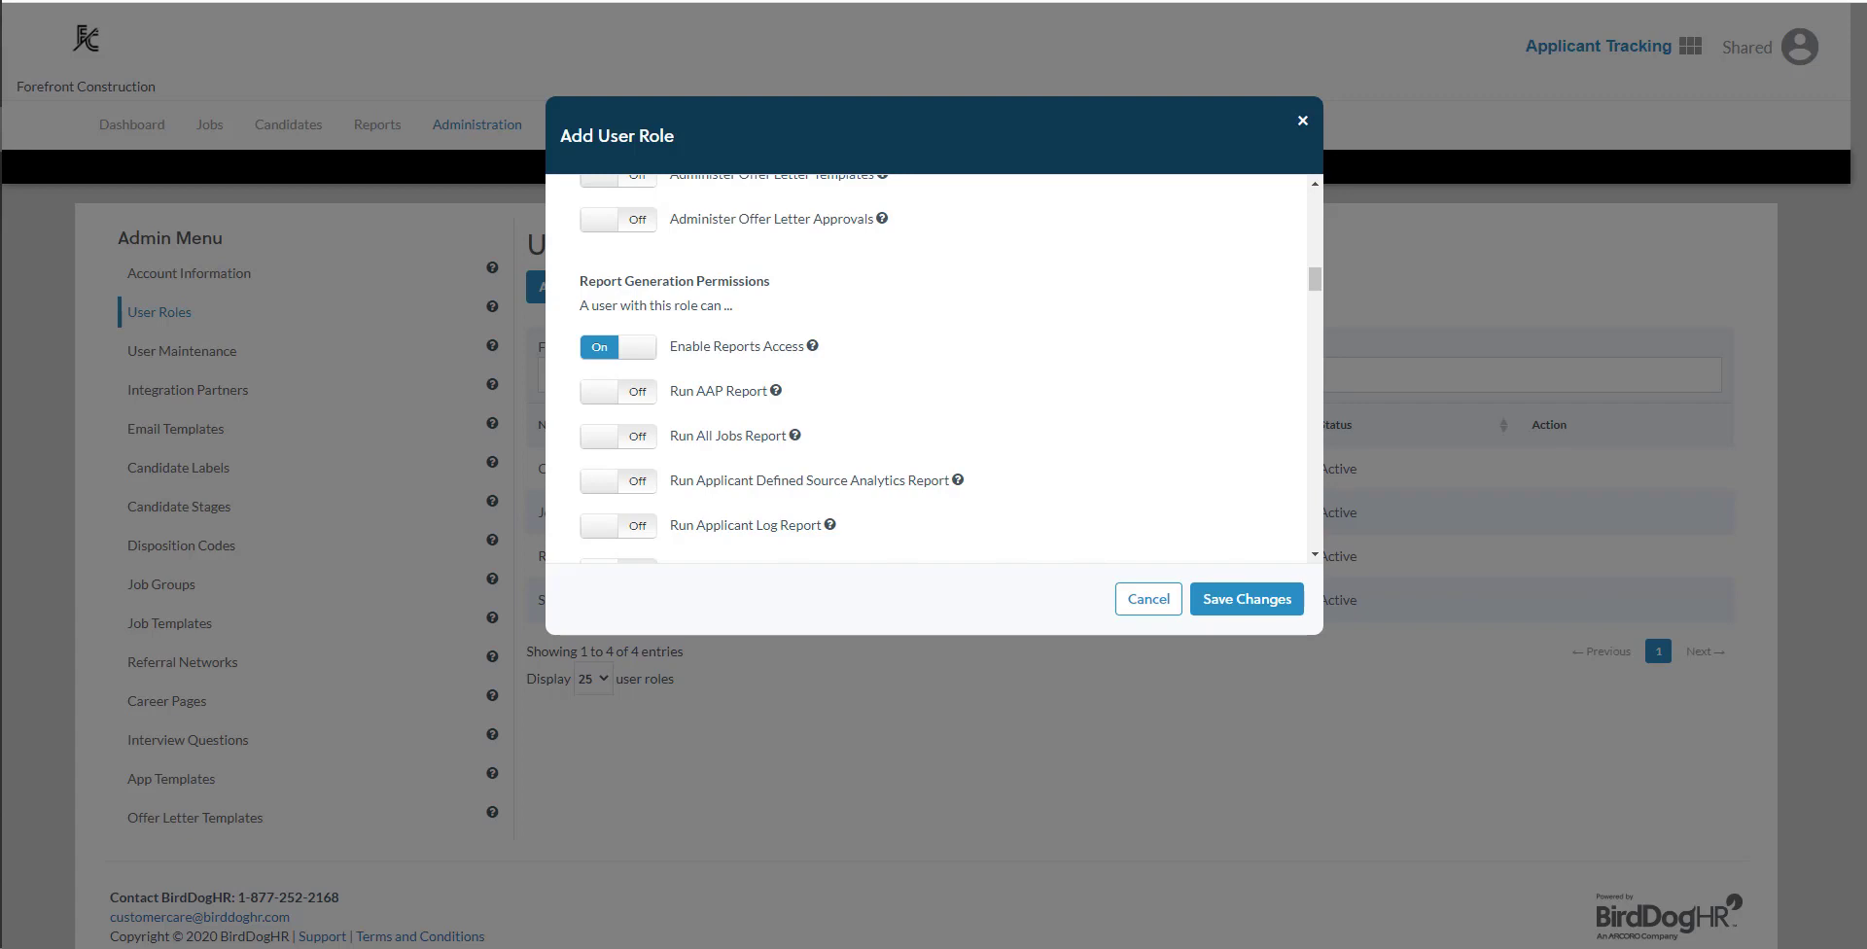
left_click(1251, 600)
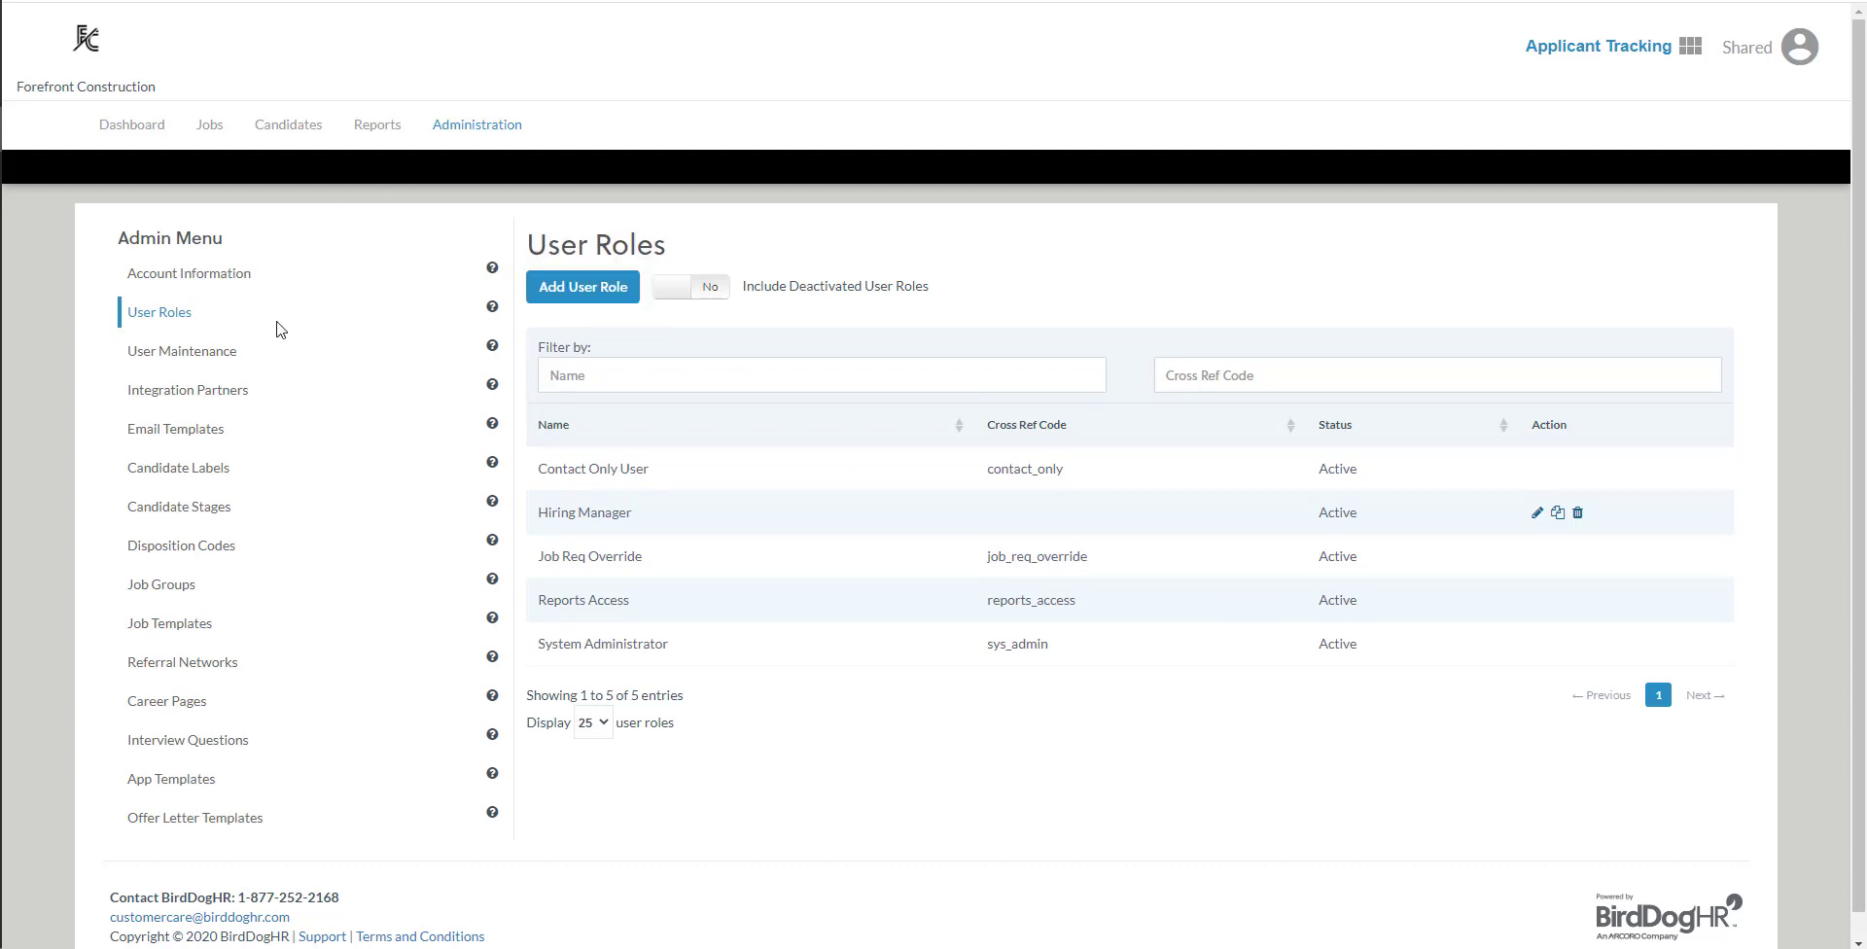
- Start a new user account and enter the person's email as both the user name and the email address
left_click(180, 358)
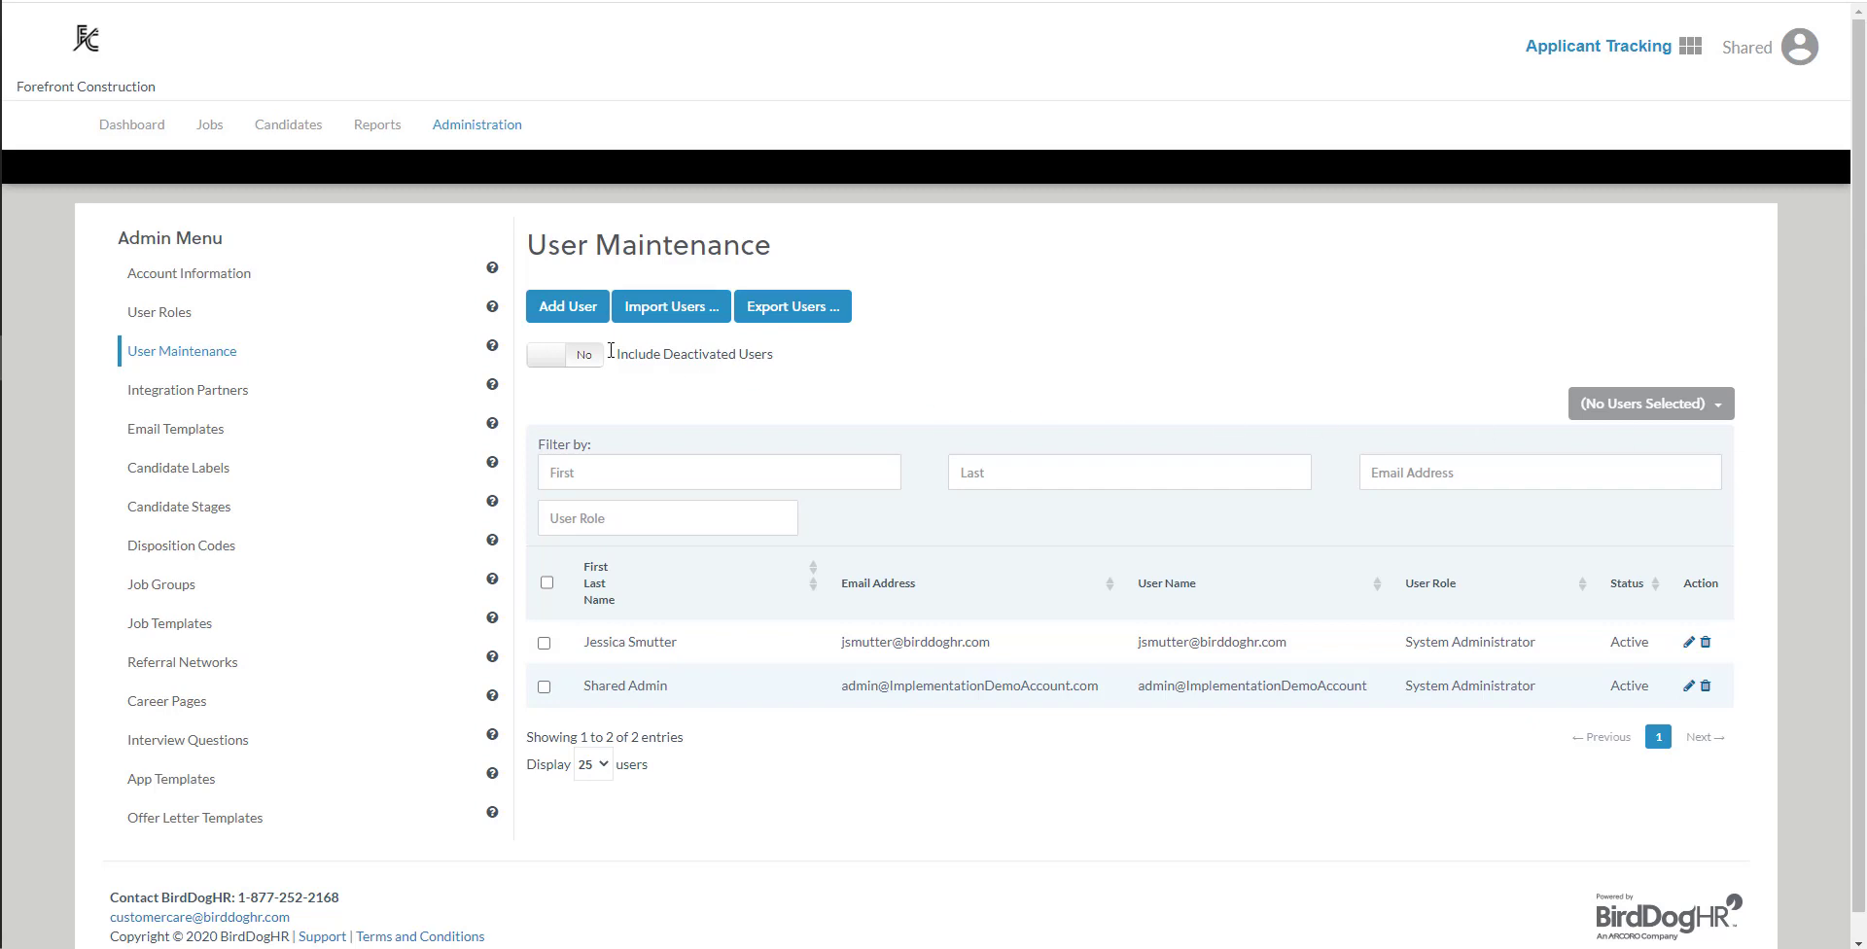
left_click(572, 310)
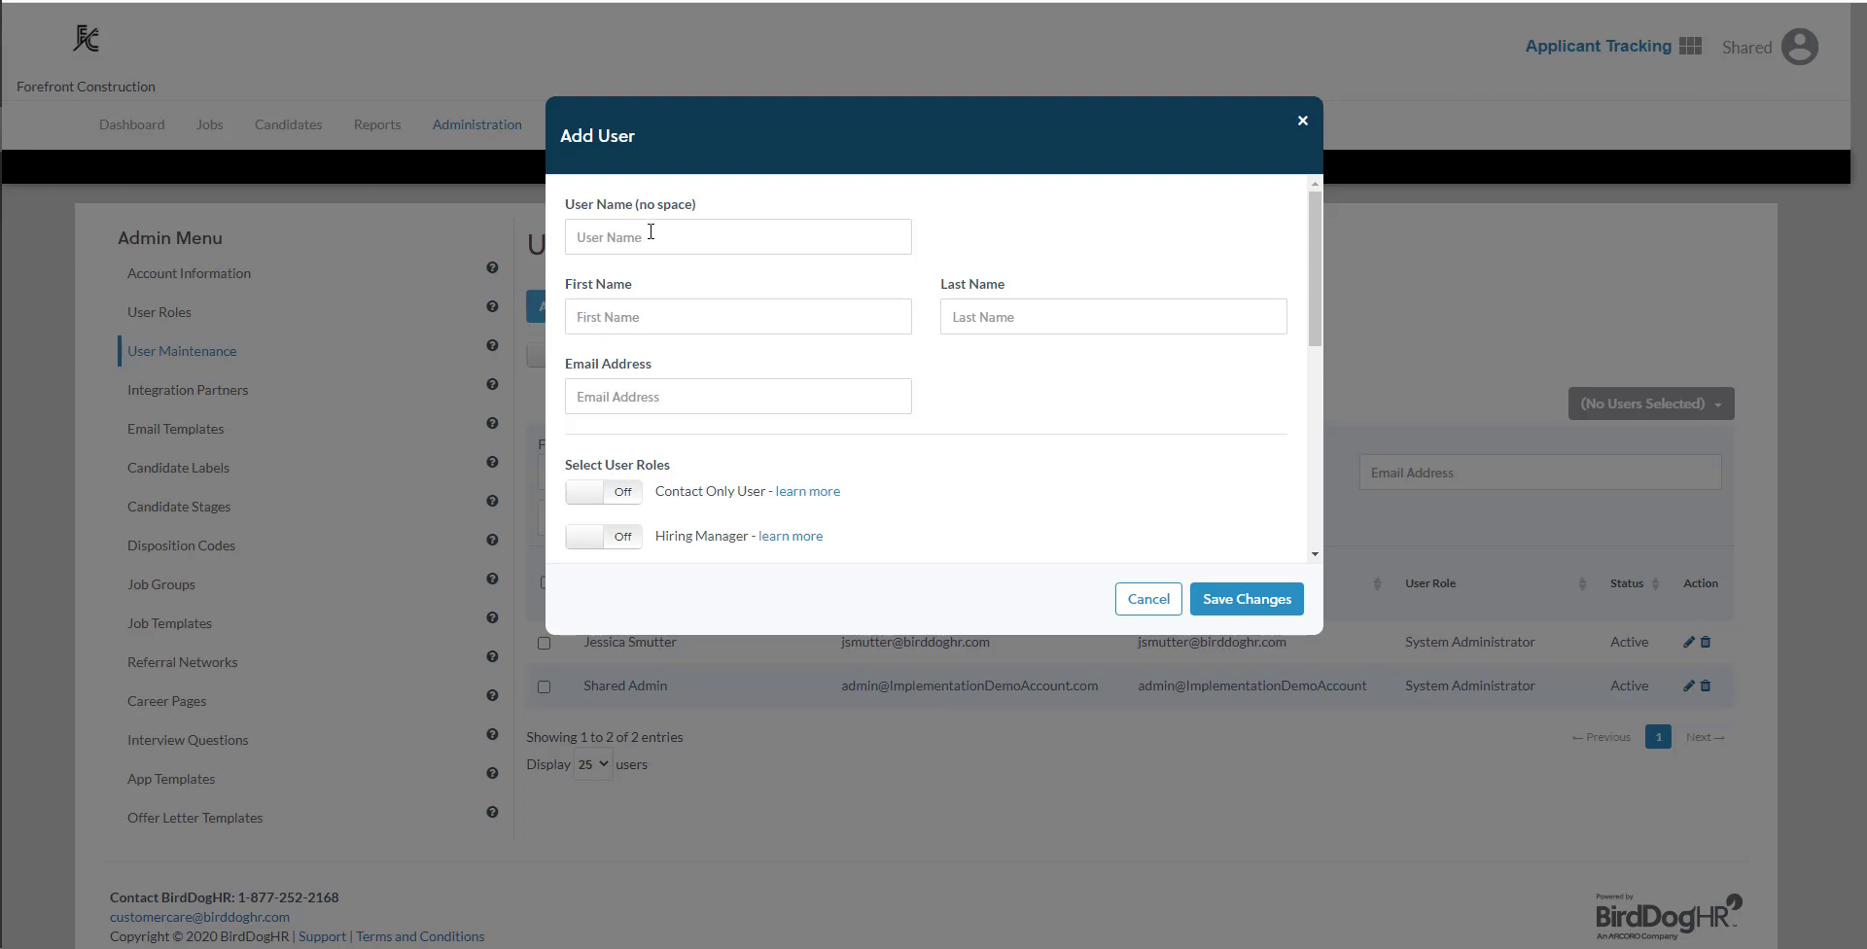
left_click(650, 232)
key("ctrl+v")
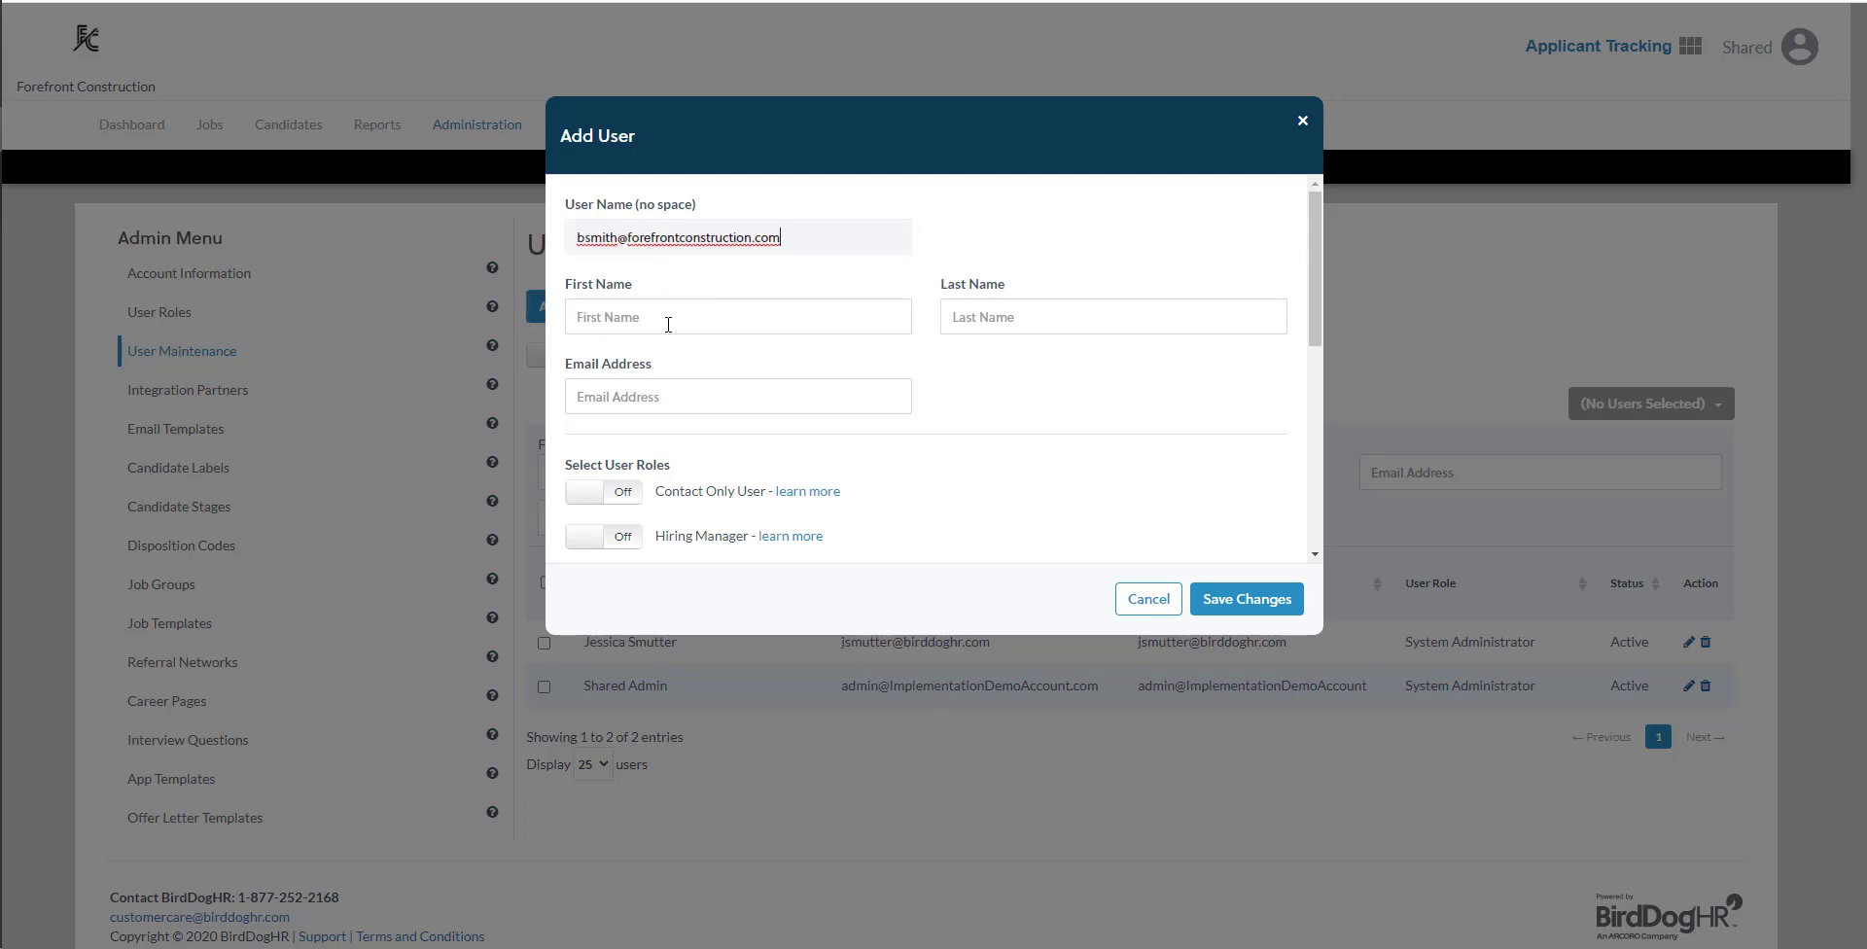
left_click(660, 397)
key("ctrl+v")
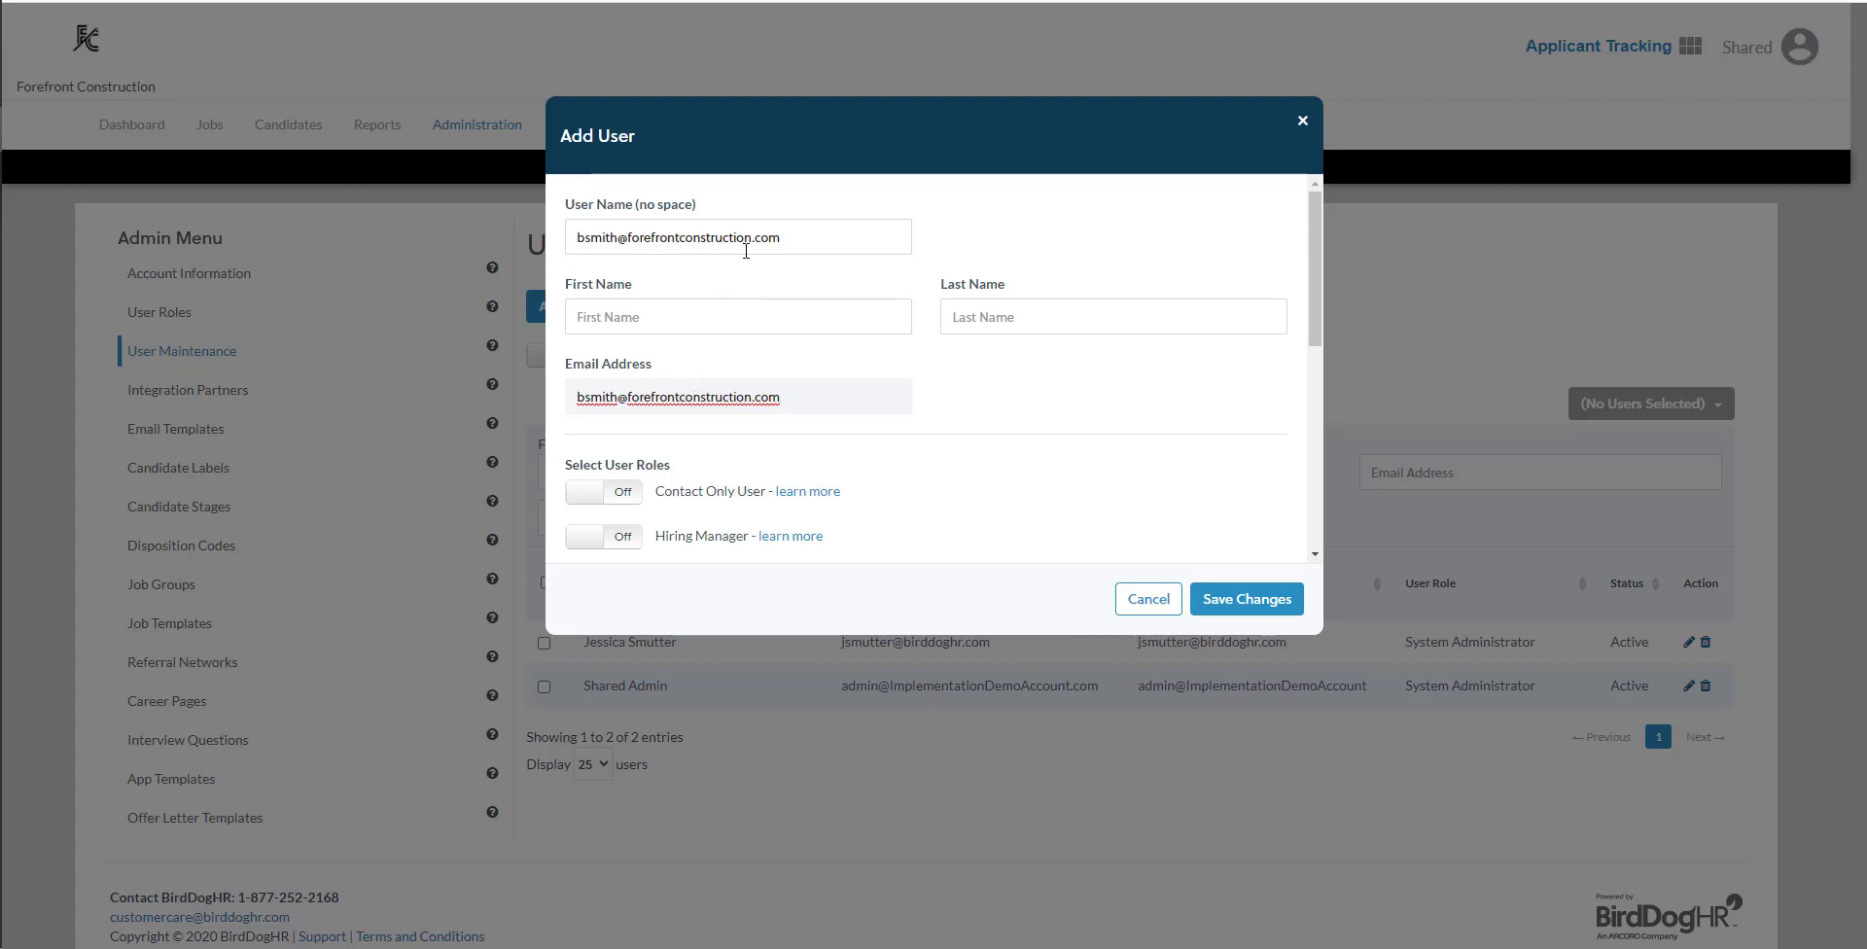
- Remove ".com" from the user name and fill in the user's first and last name
left_click_drag(752, 237, 811, 240)
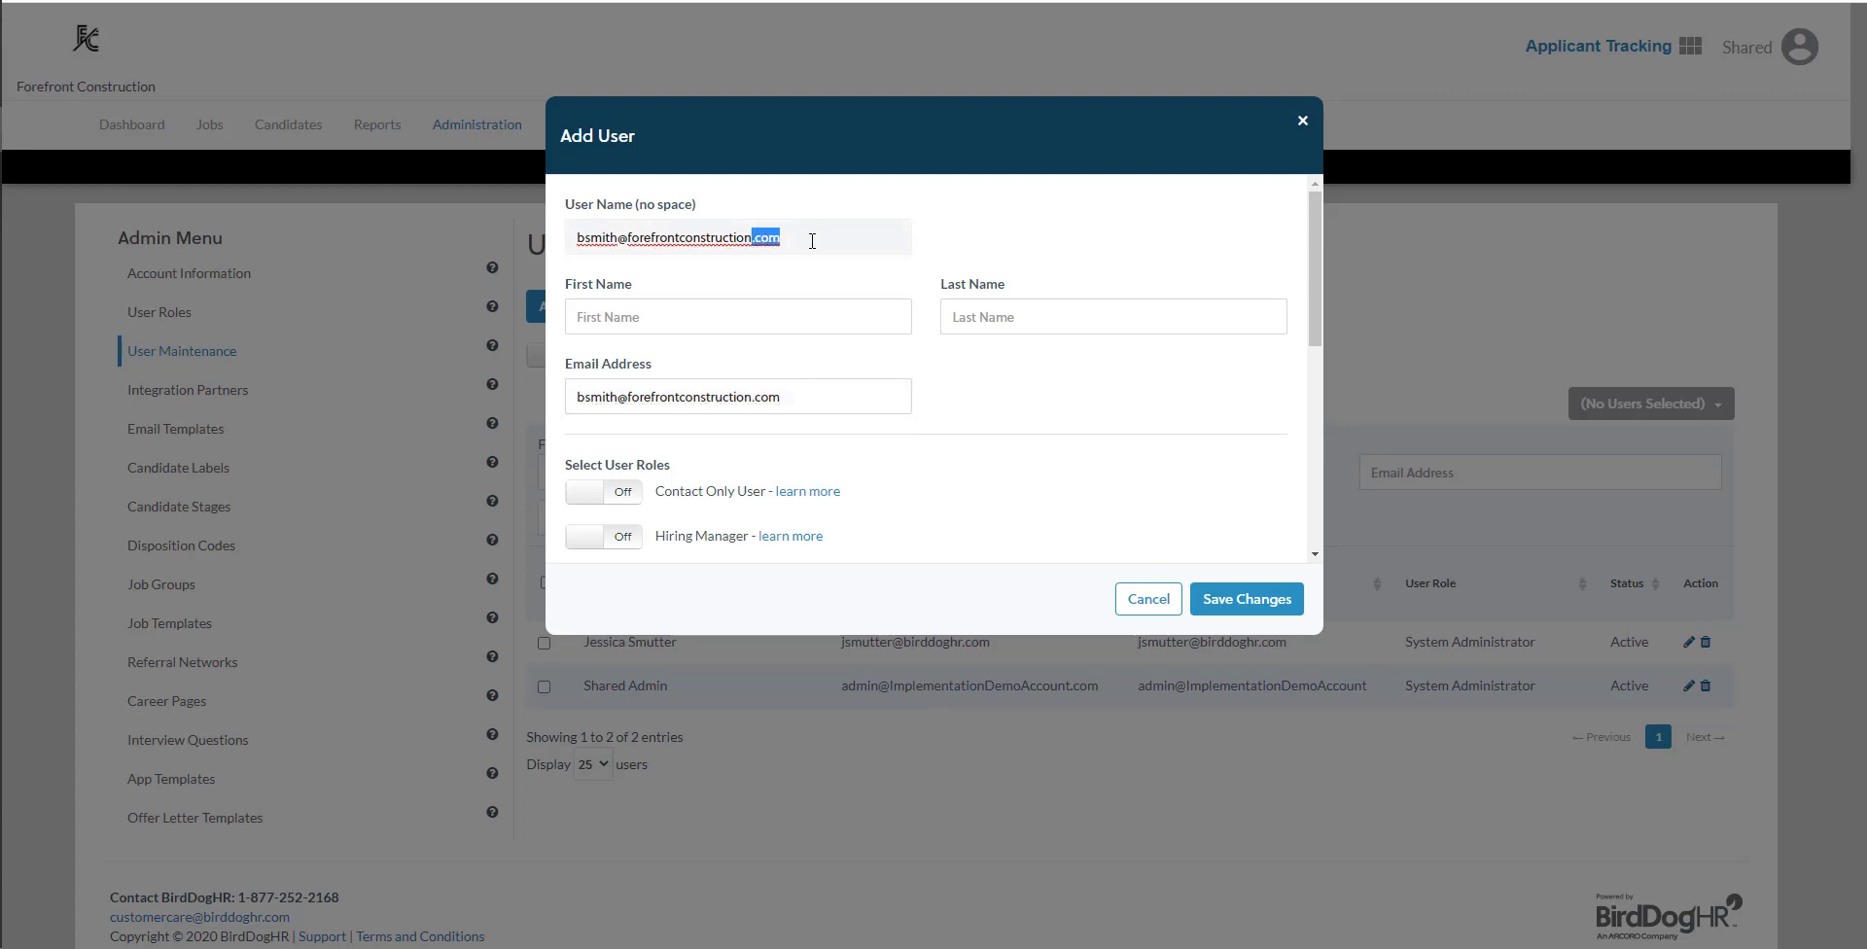
key("BackSpace")
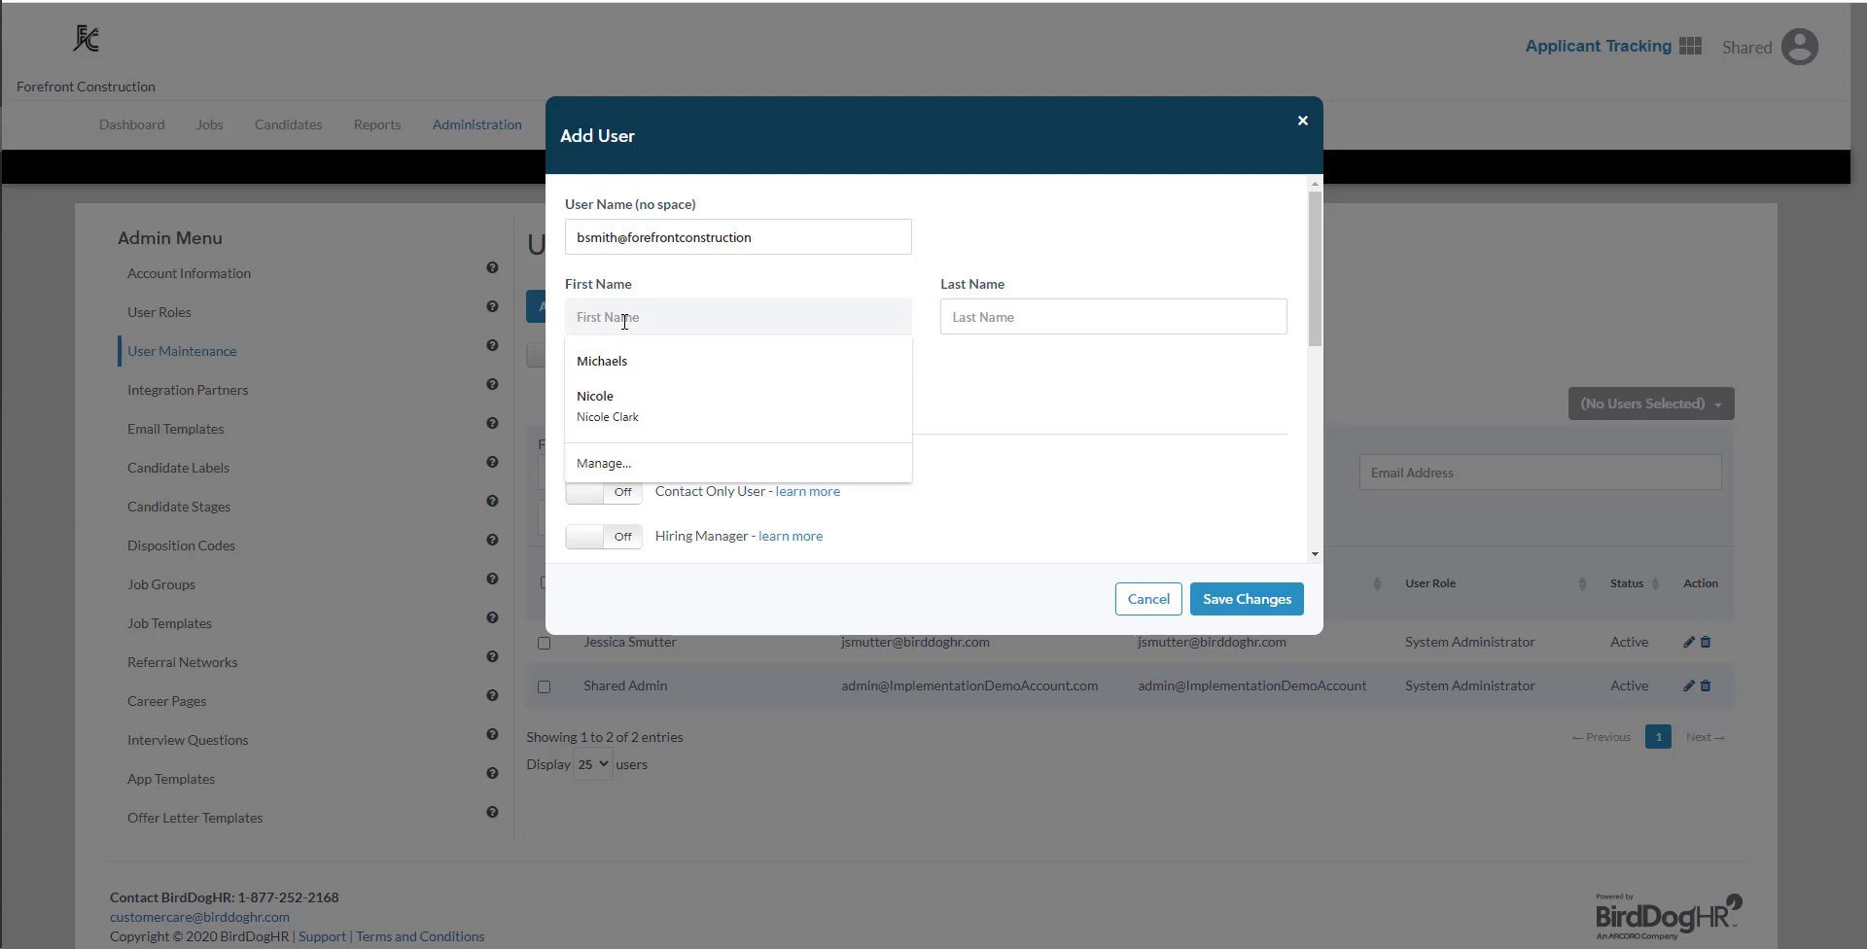
key("Tab")
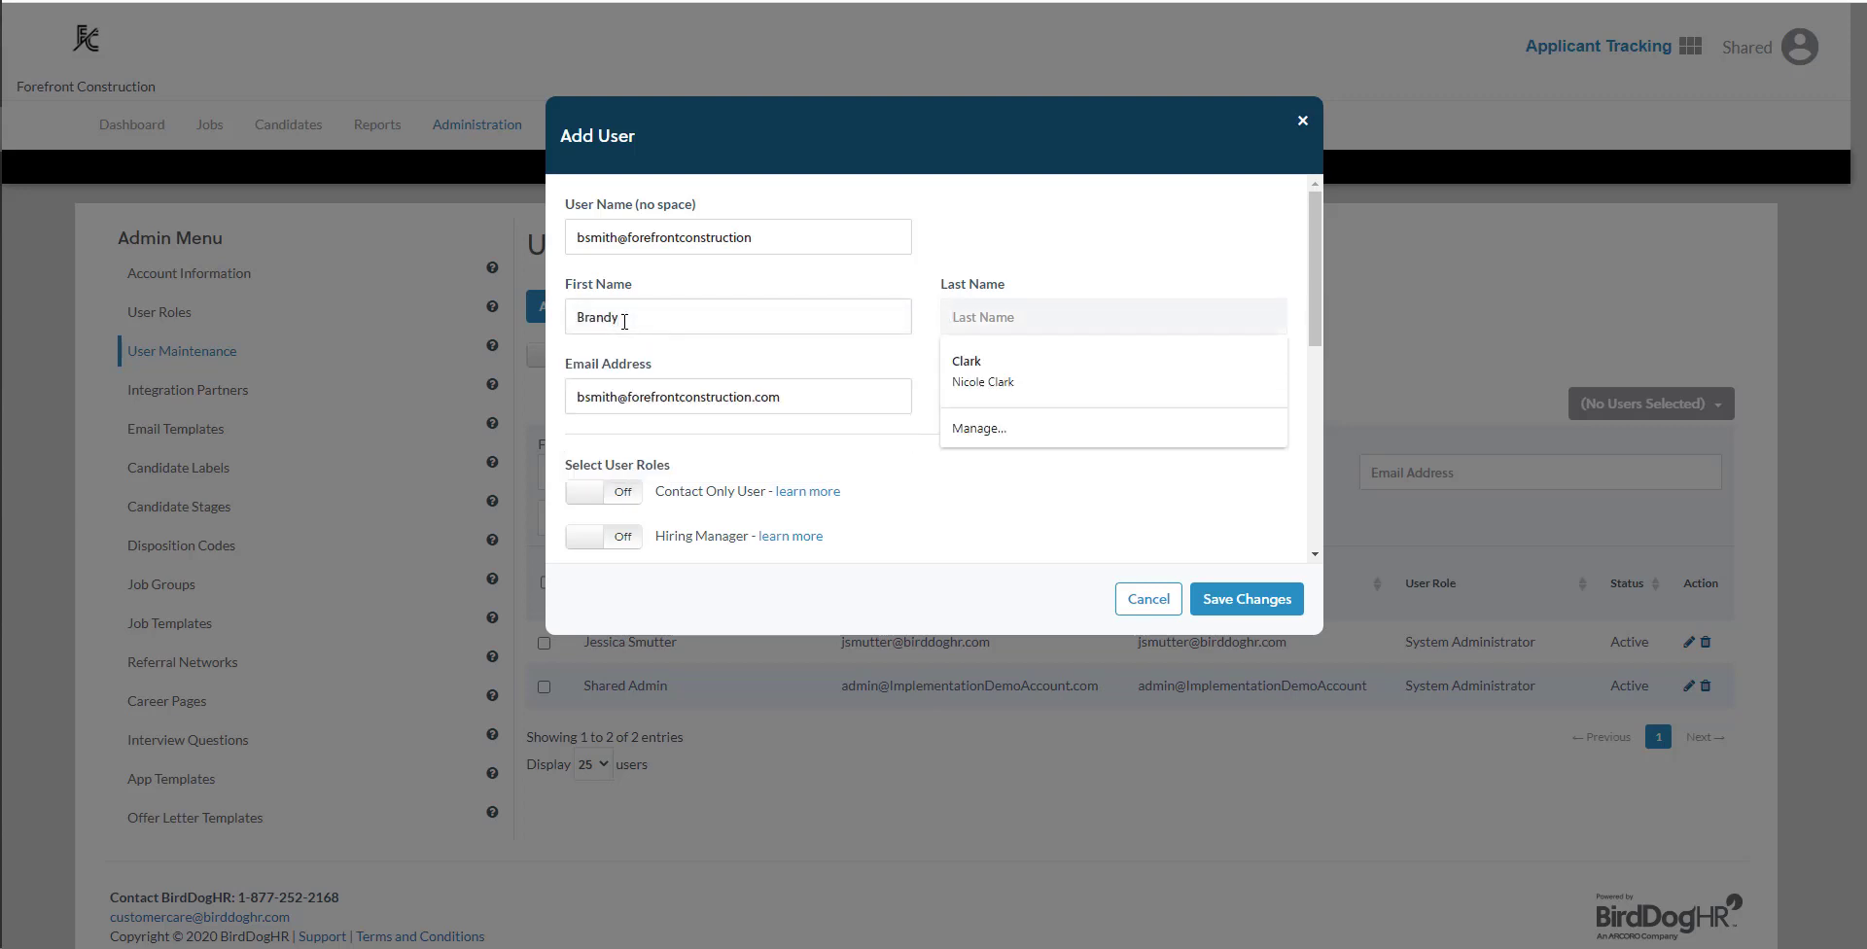
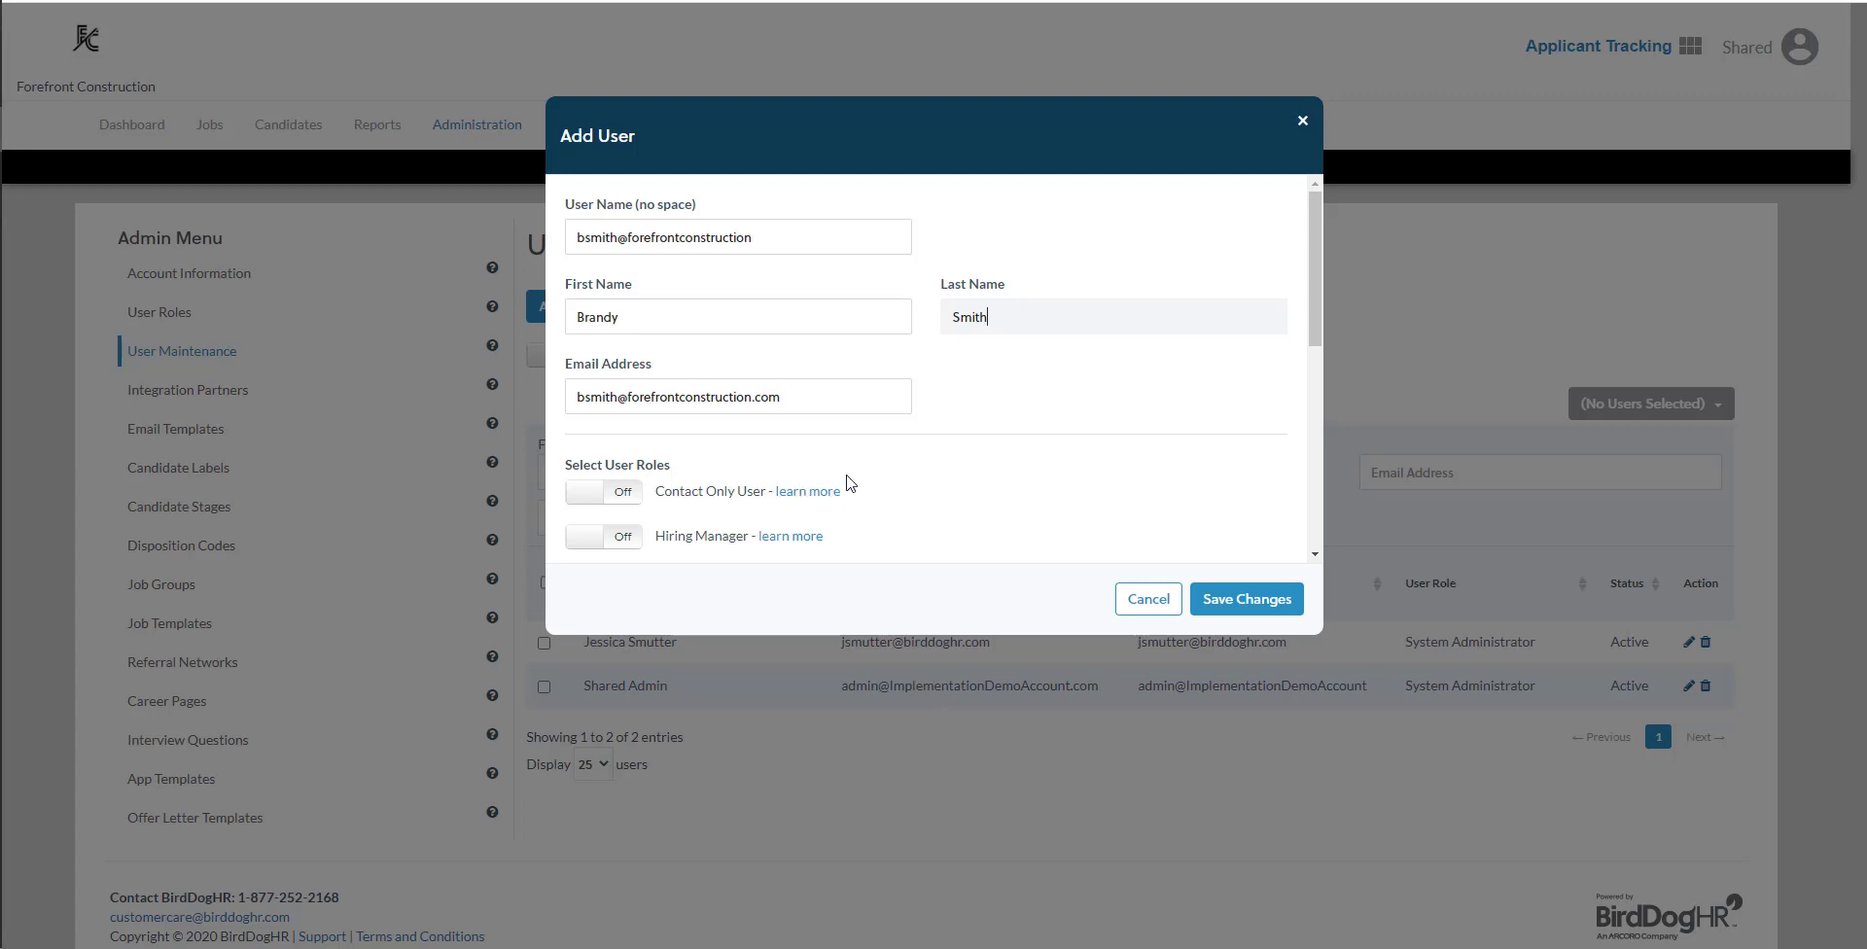
- Assign the Hiring Manager user role to the new user and save the account
scroll(863, 481, "down", 1)
scroll(863, 480, "down", 1)
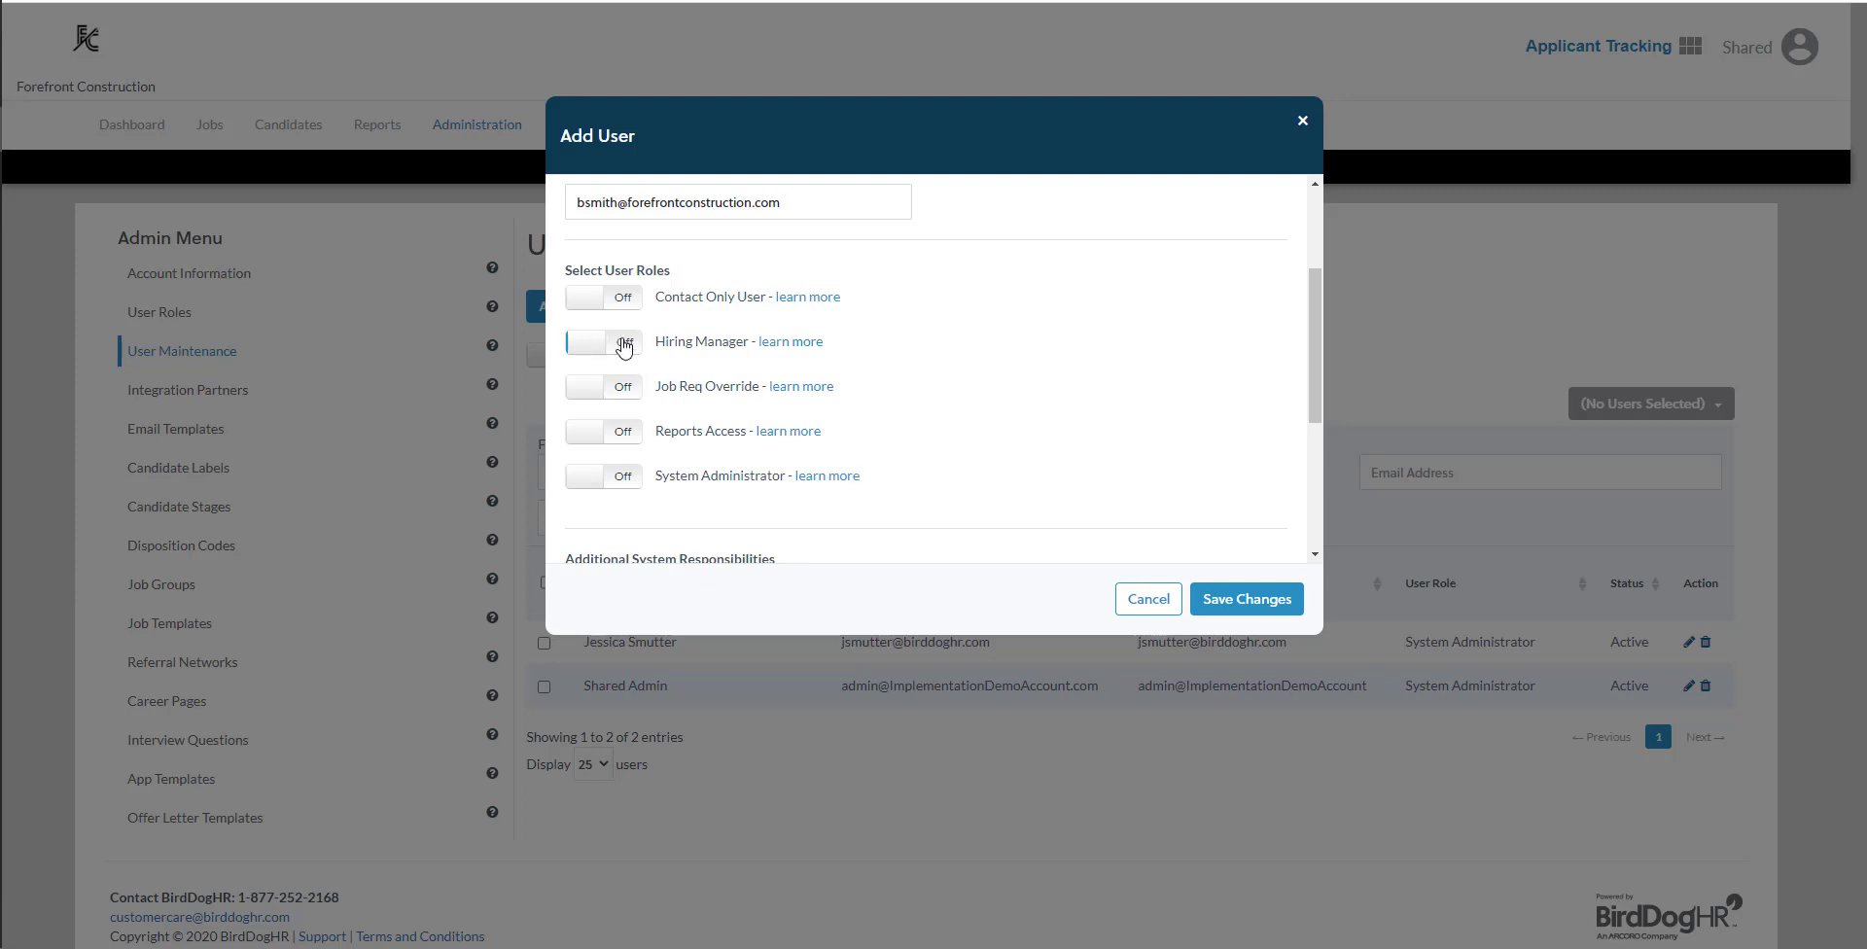
left_click(624, 343)
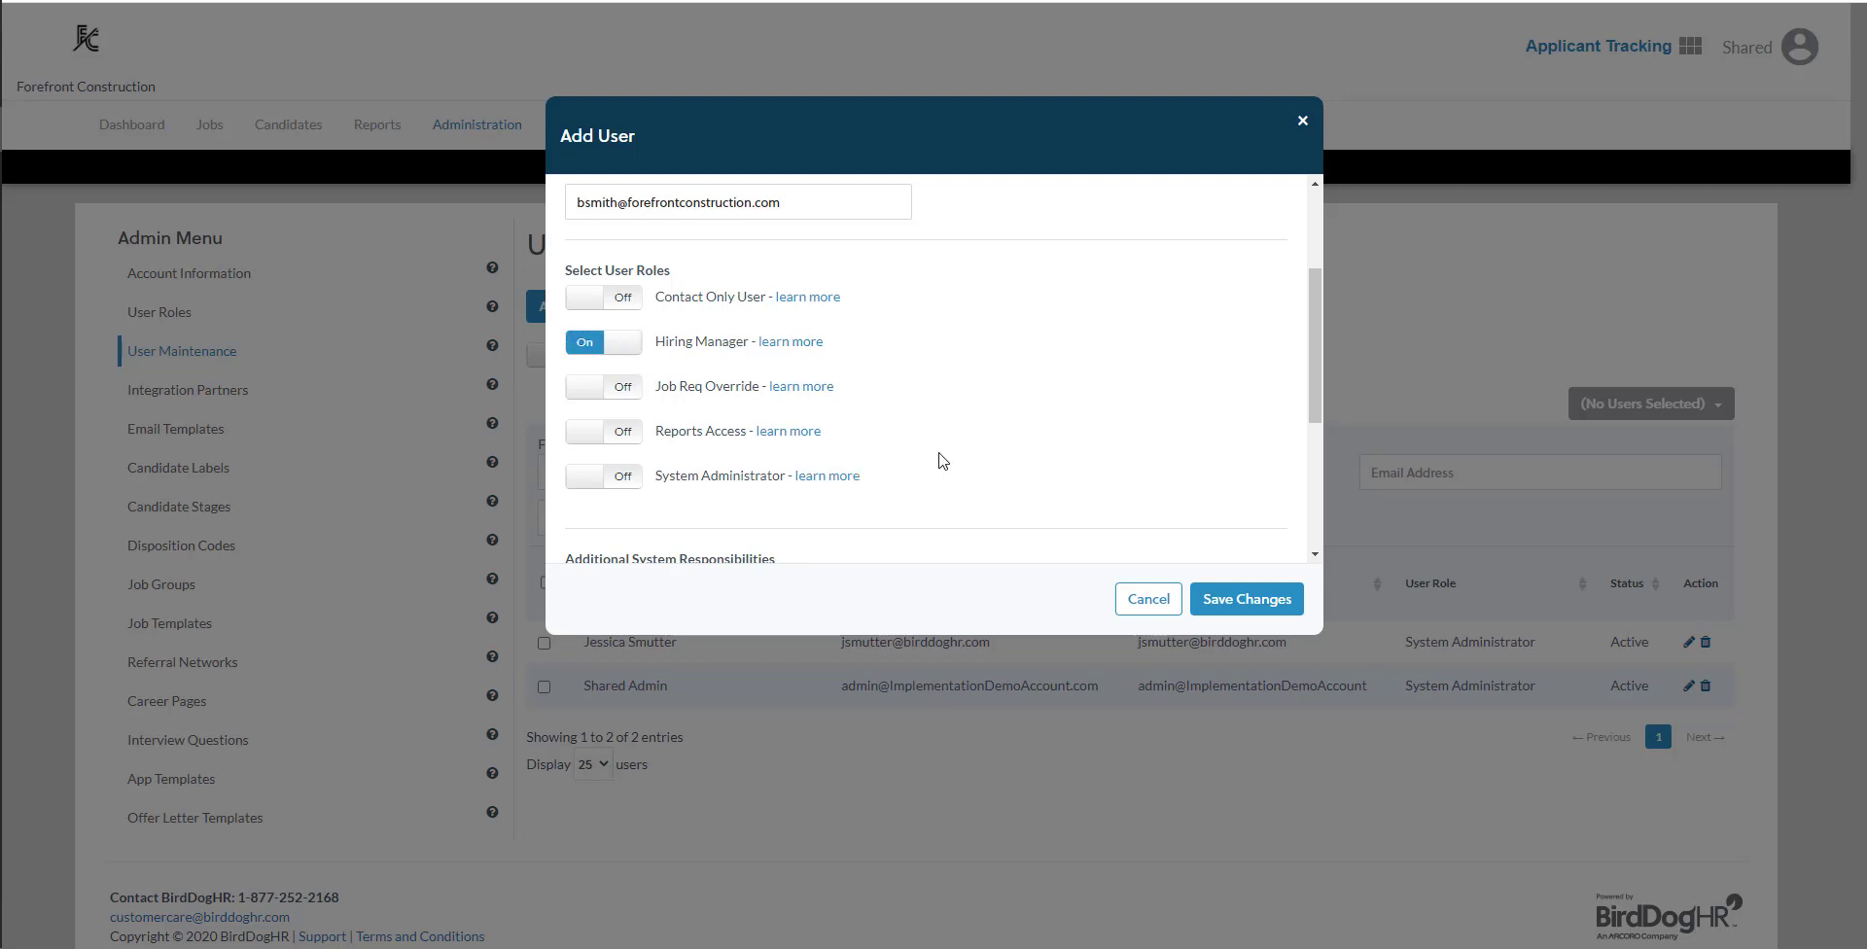
scroll(943, 460, "down", 3)
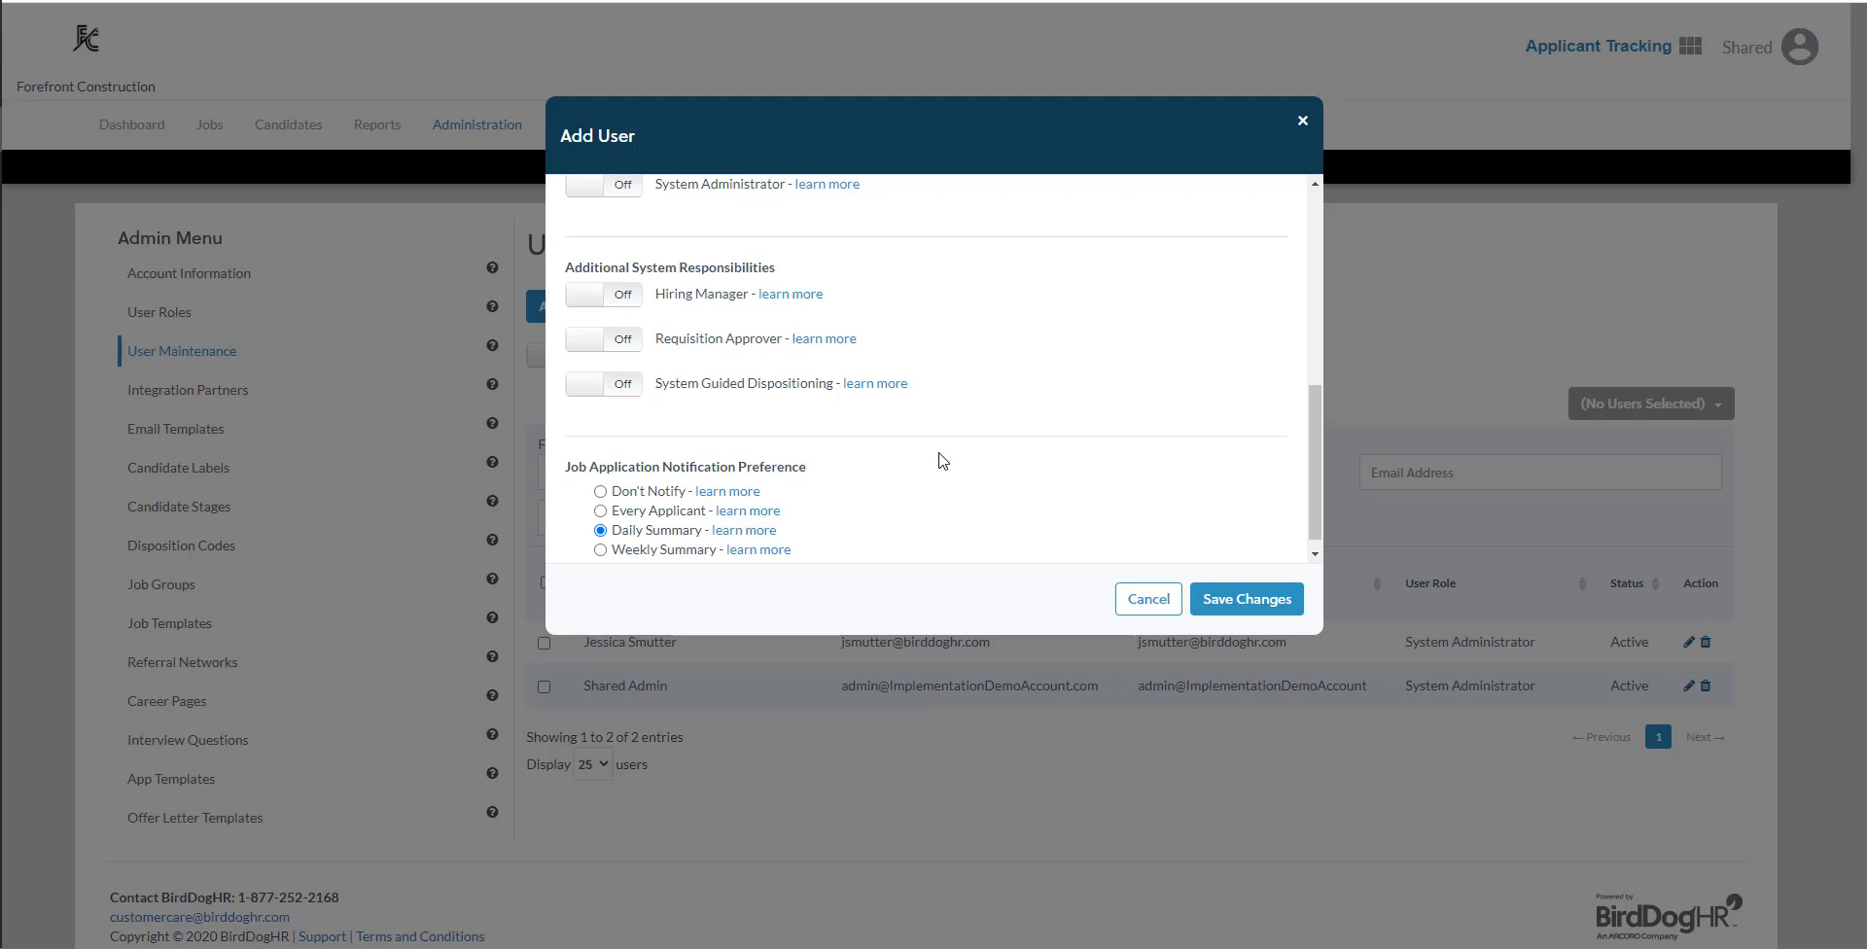
scroll(943, 460, "down", 1)
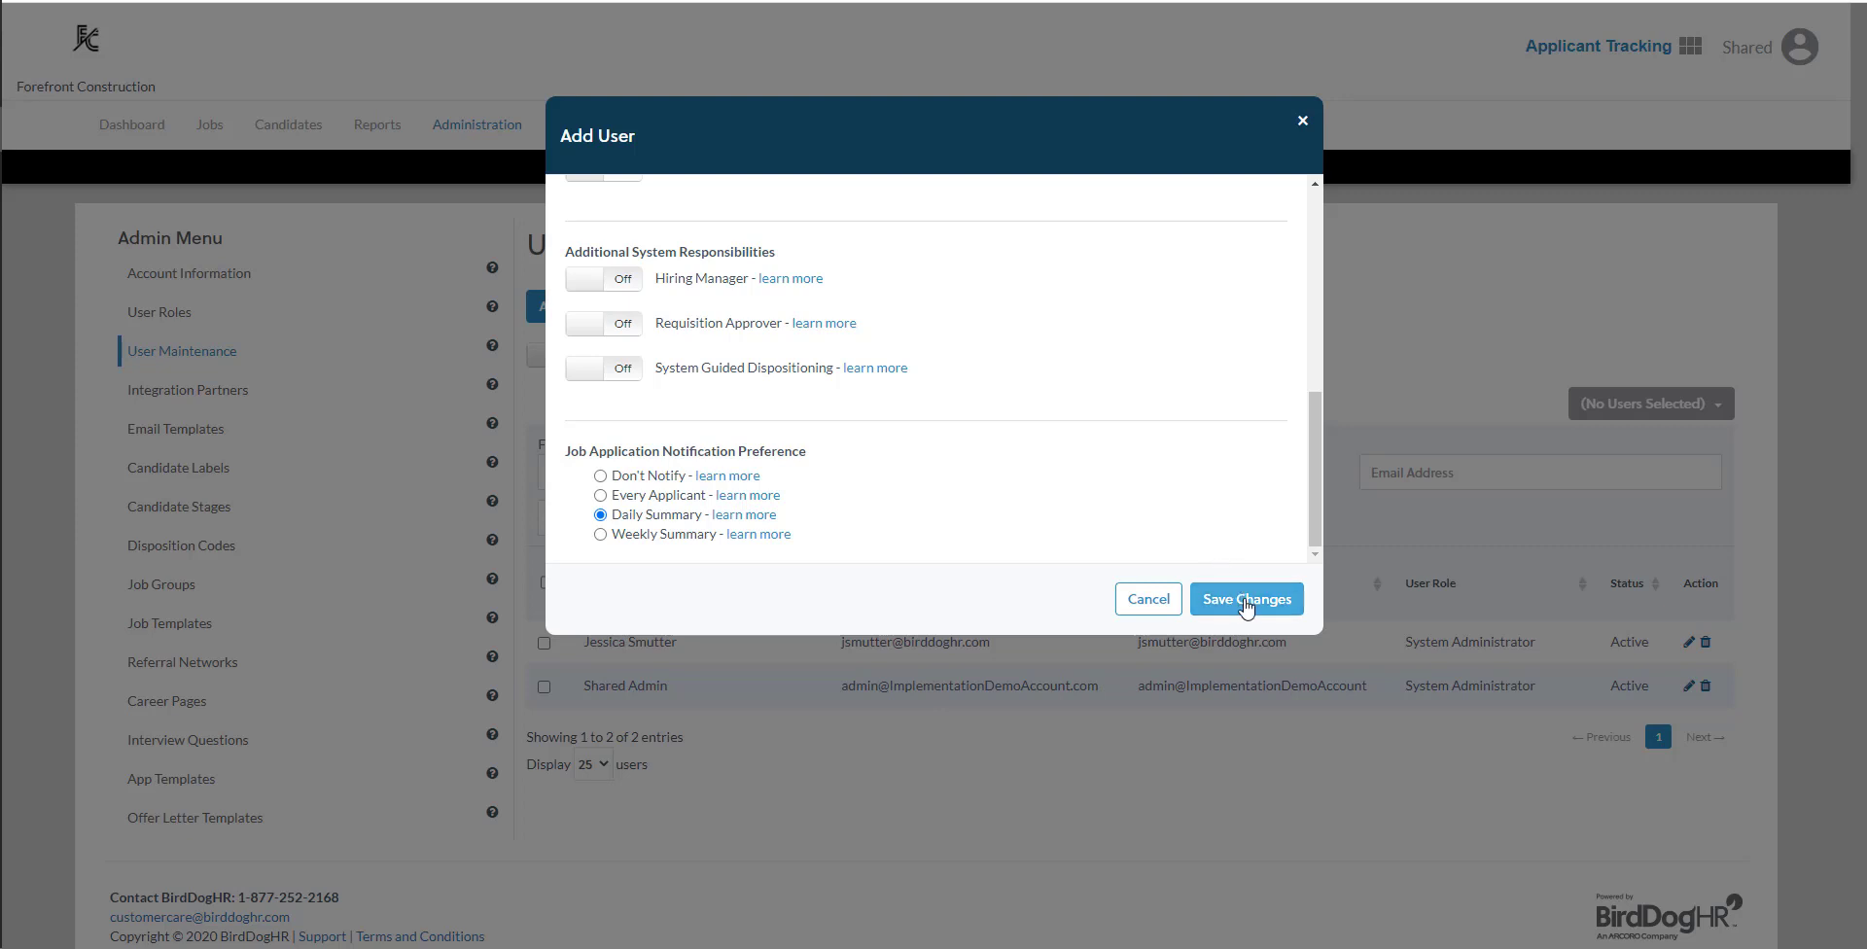
left_click(1245, 603)
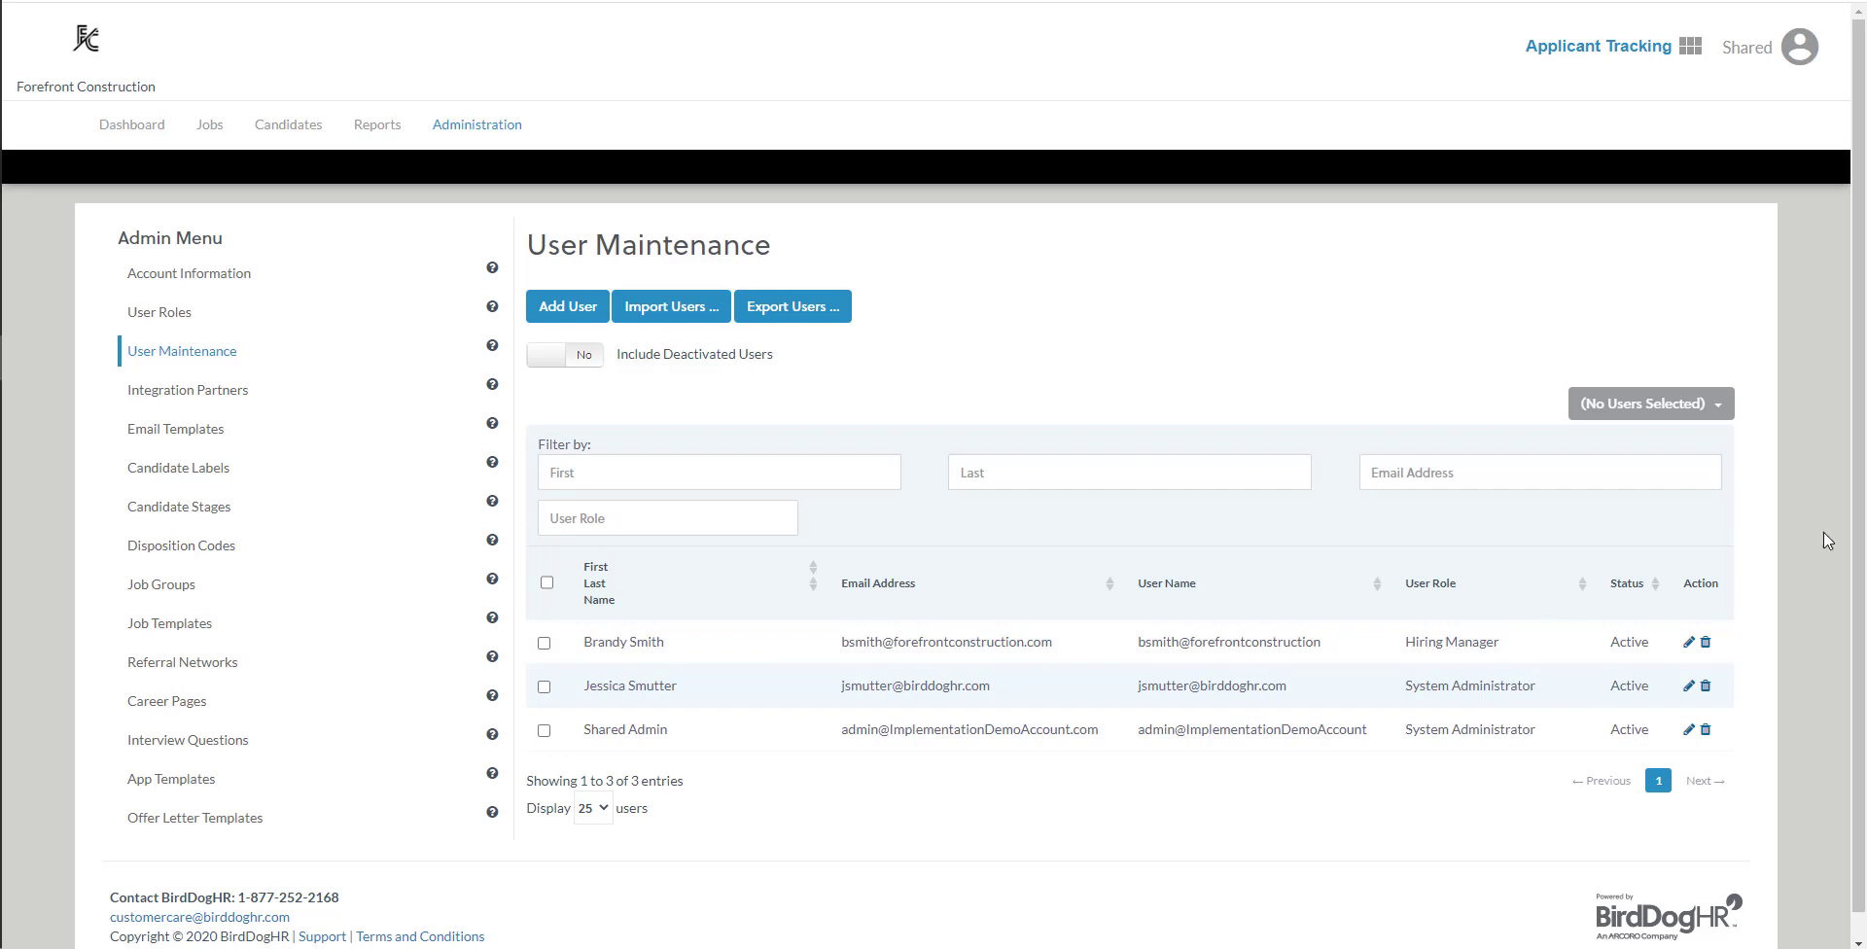
- Review the new Hiring Manager user's account settings in the edit form and close it without saving
left_click(1690, 643)
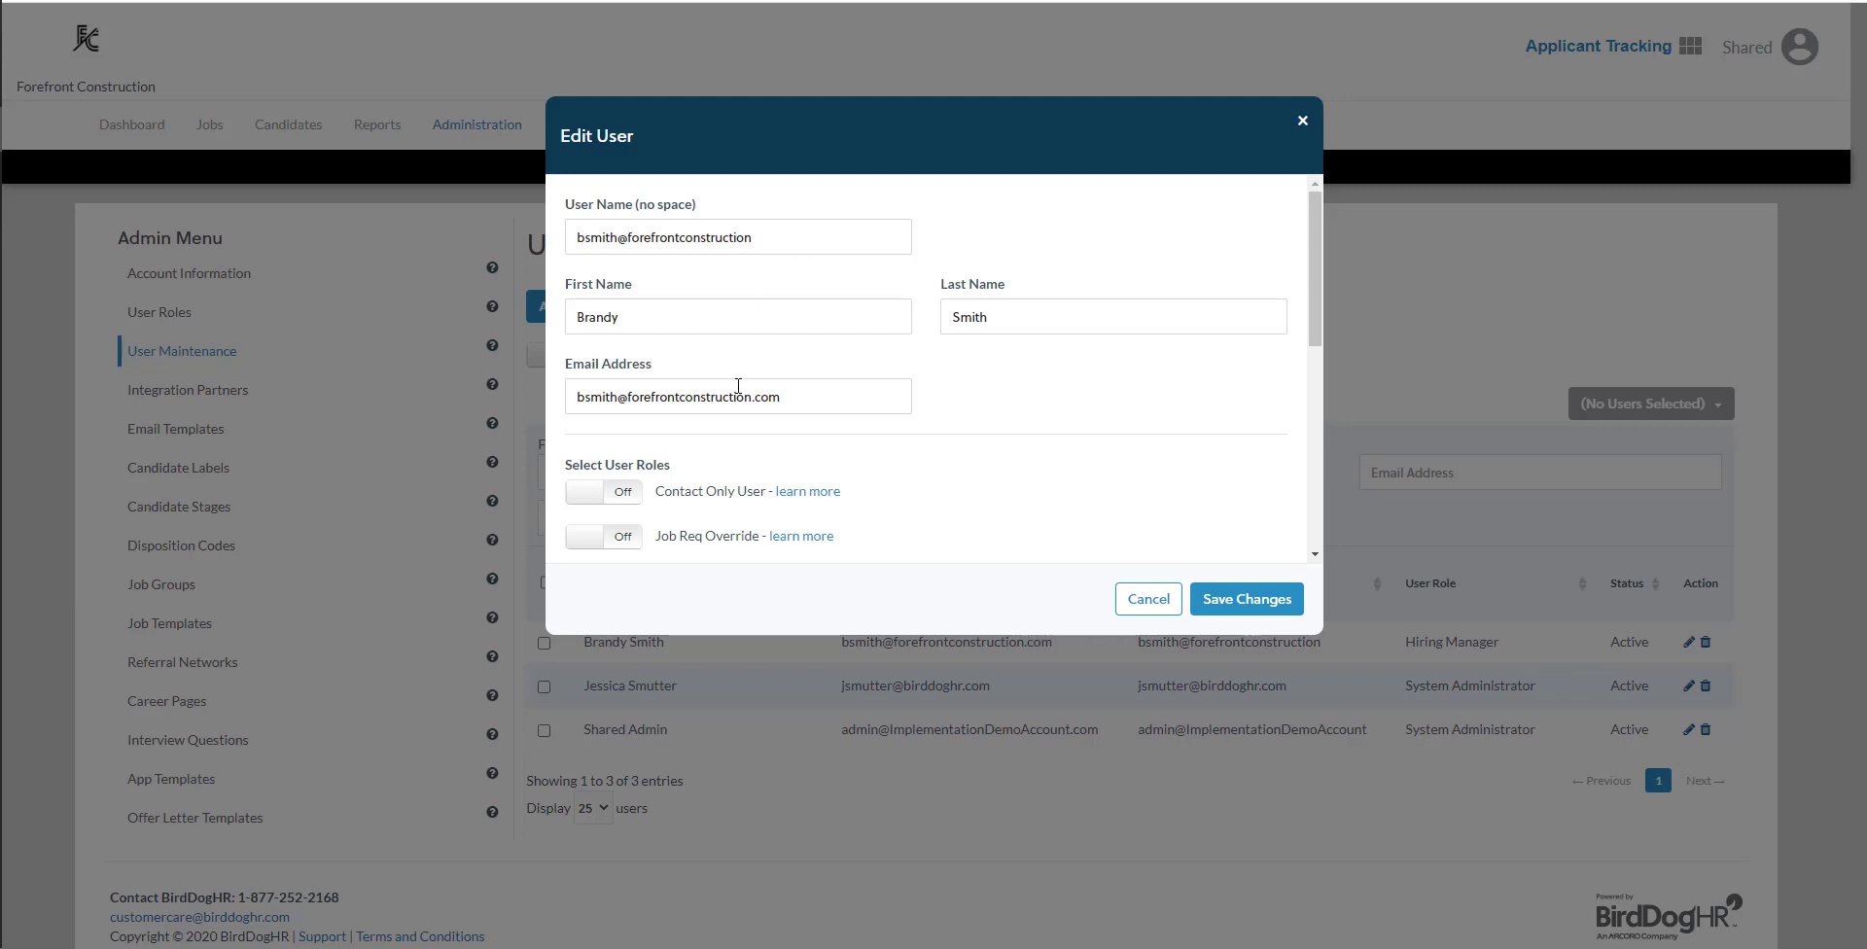
scroll(760, 413, "down", 5)
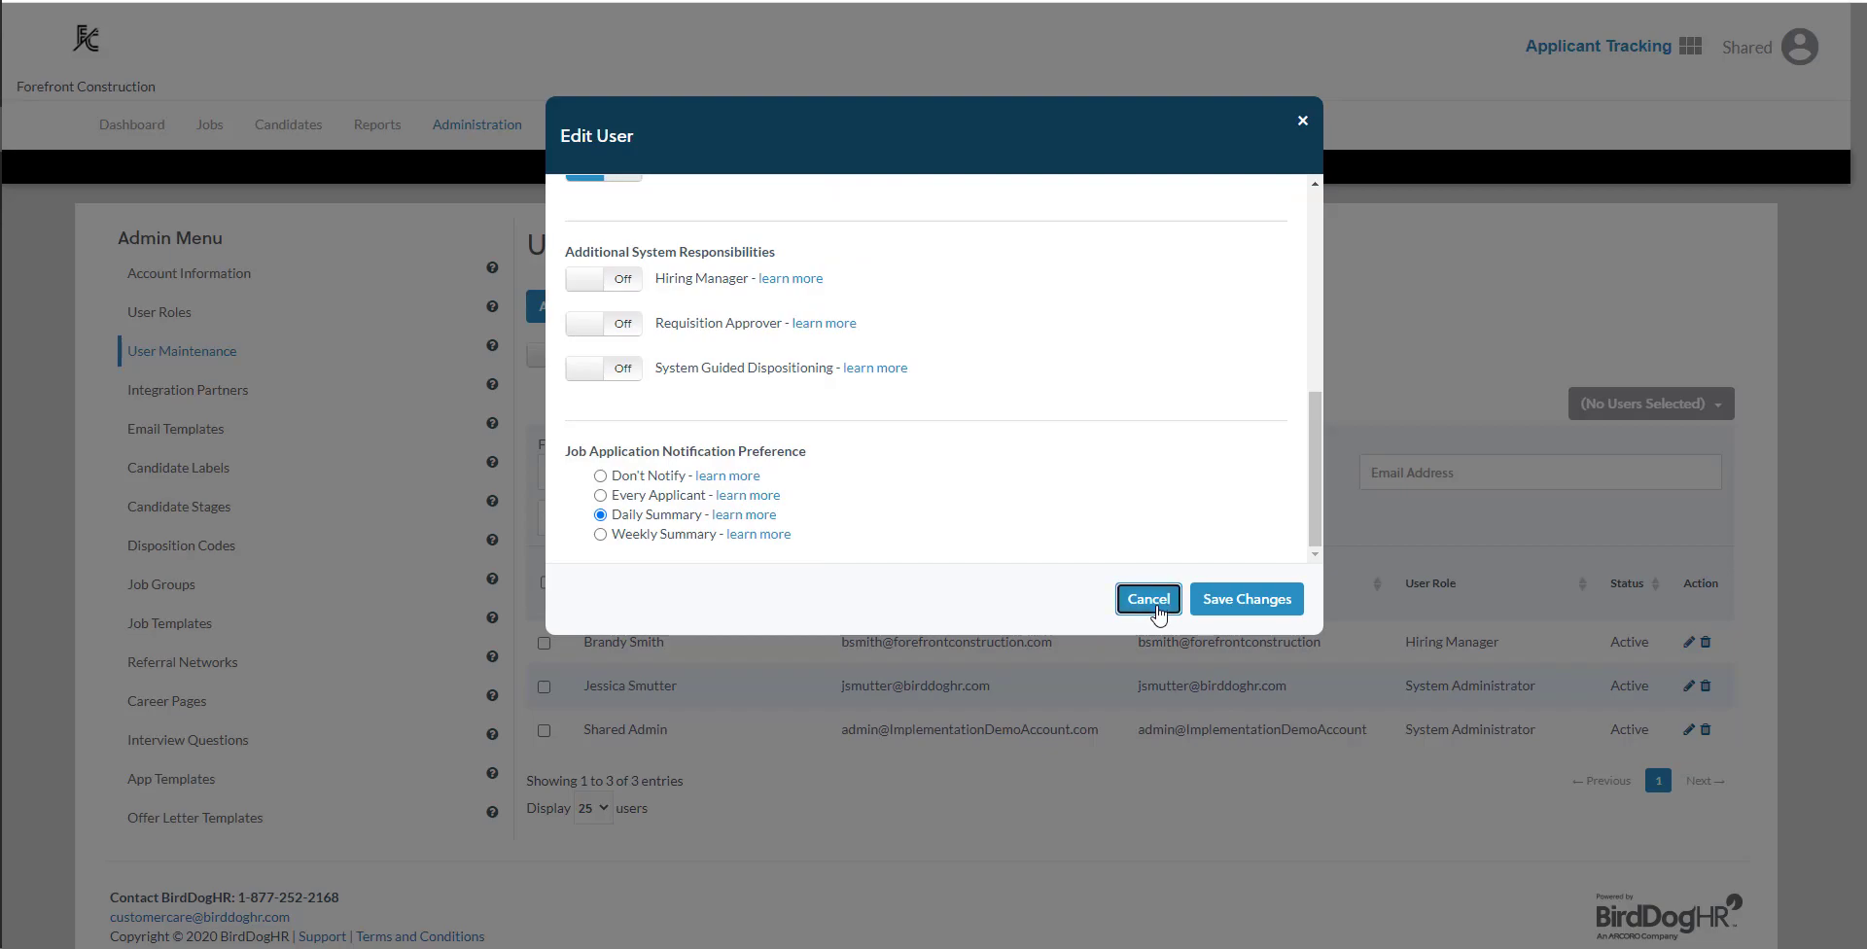
left_click(1152, 607)
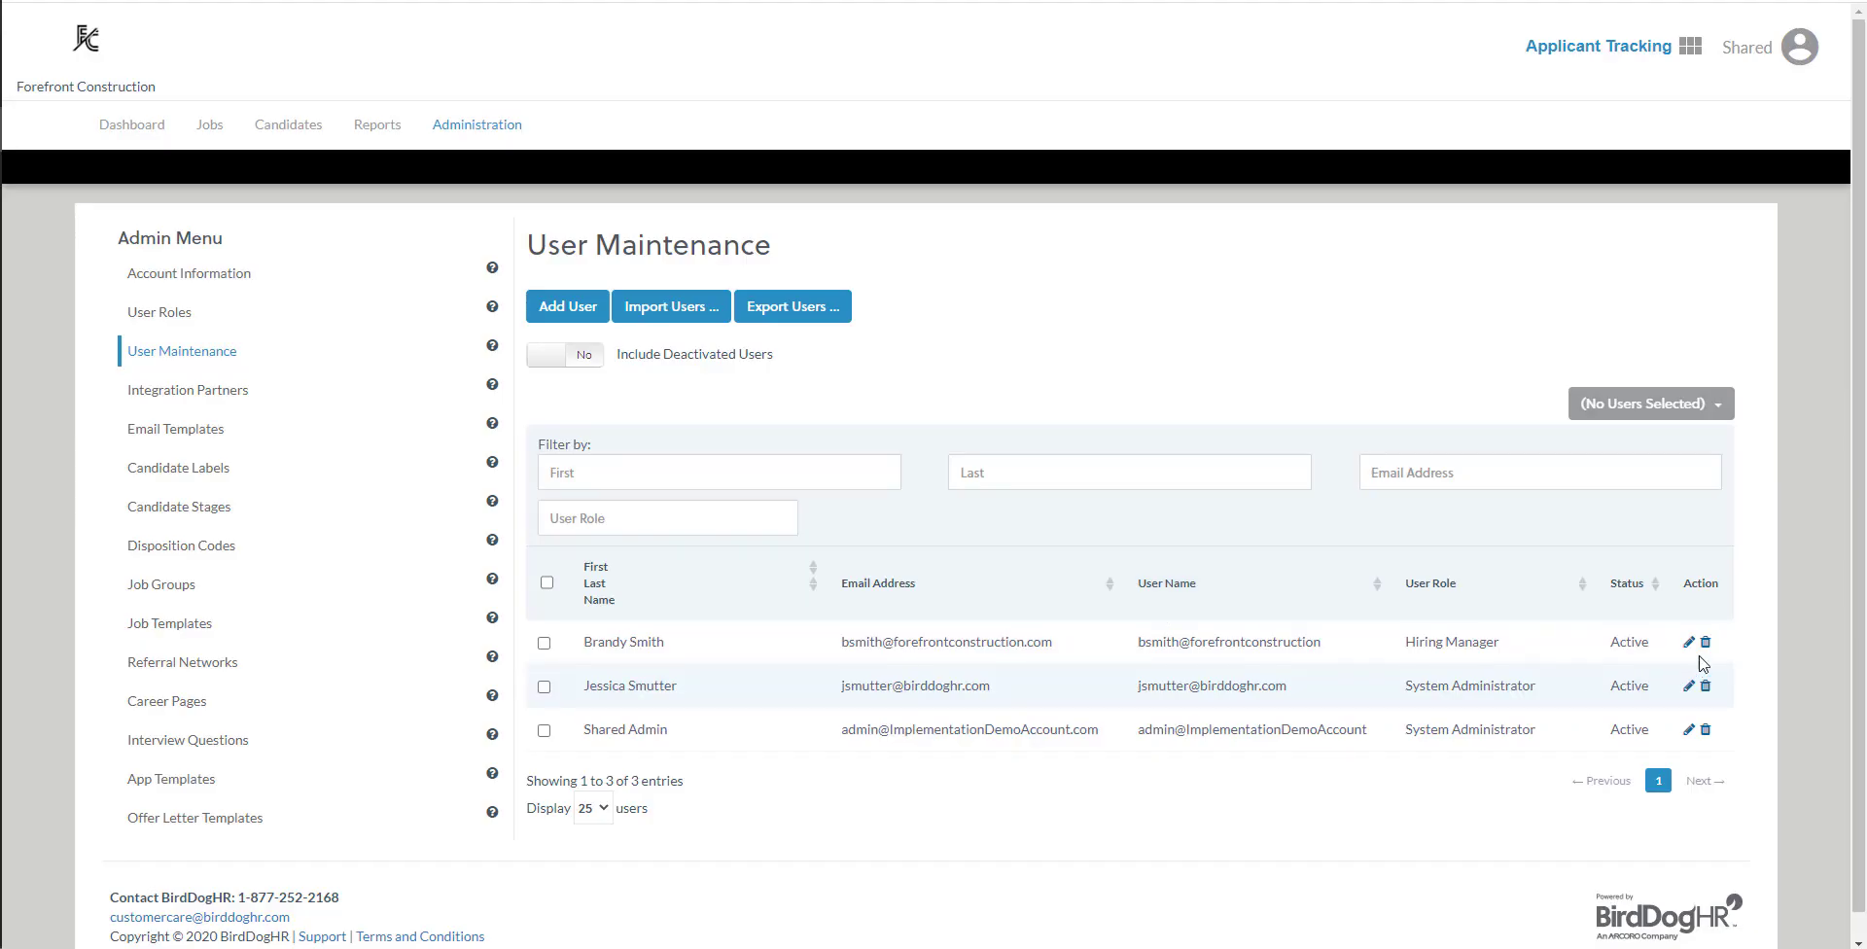